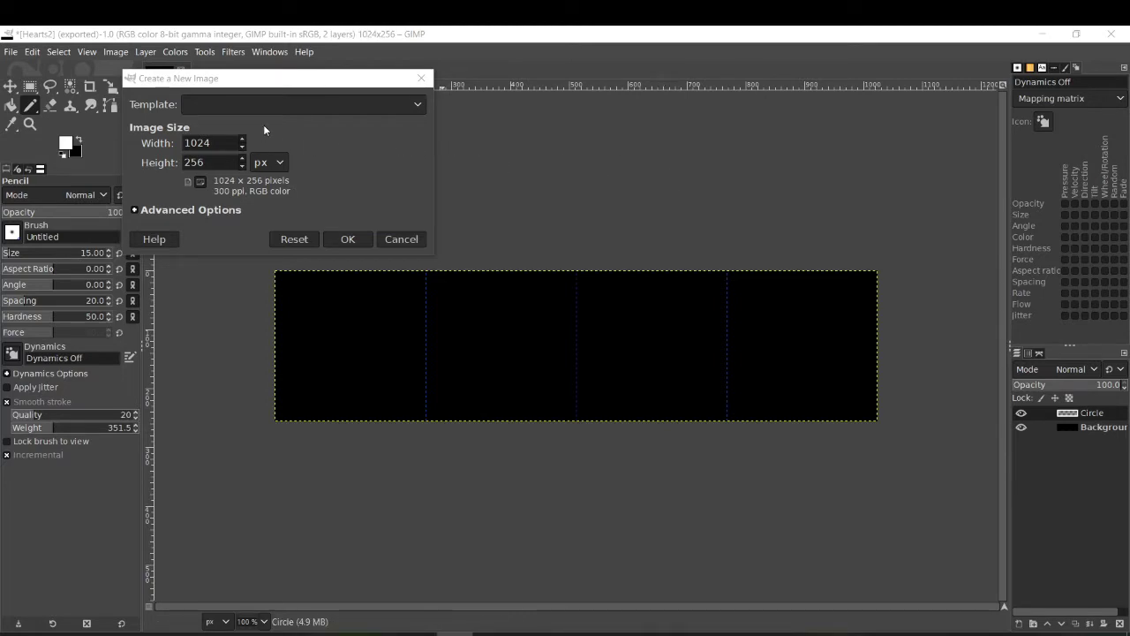
# Create a new blank GIMP image 1024 px wide by 256 px tall
pyautogui.click(401, 239)
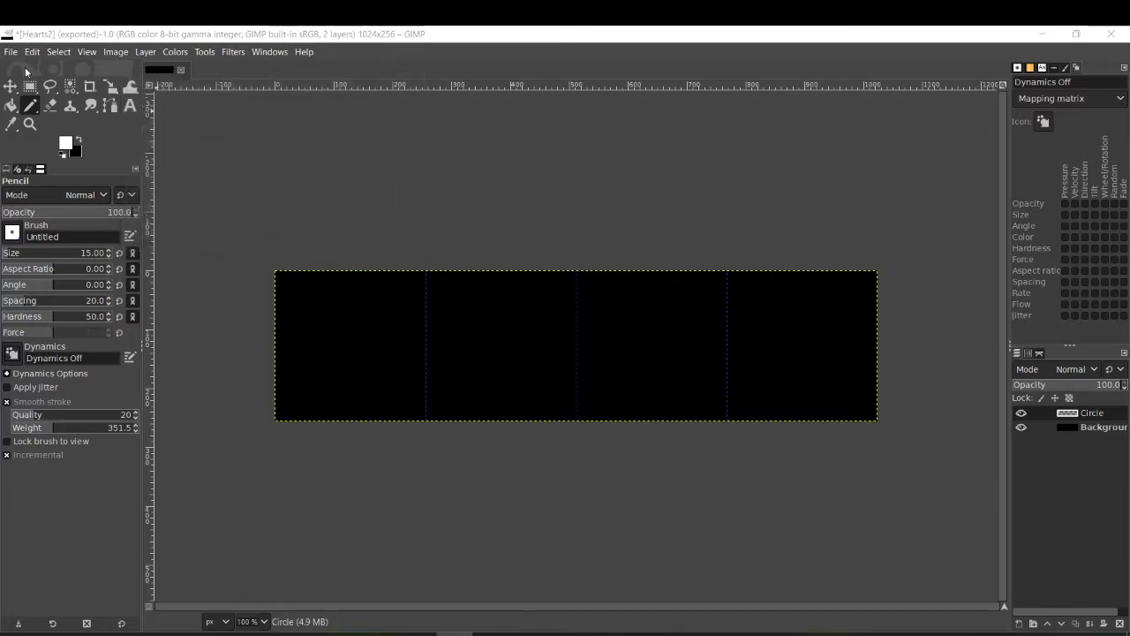
pyautogui.click(10, 51)
pyautogui.click(27, 71)
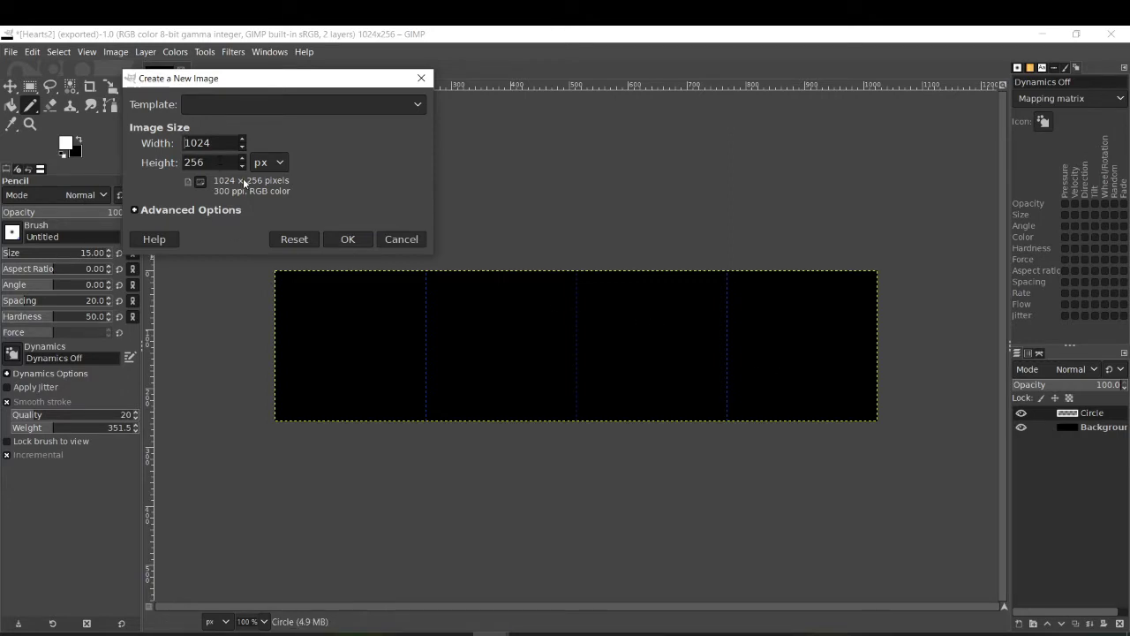
pyautogui.click(337, 235)
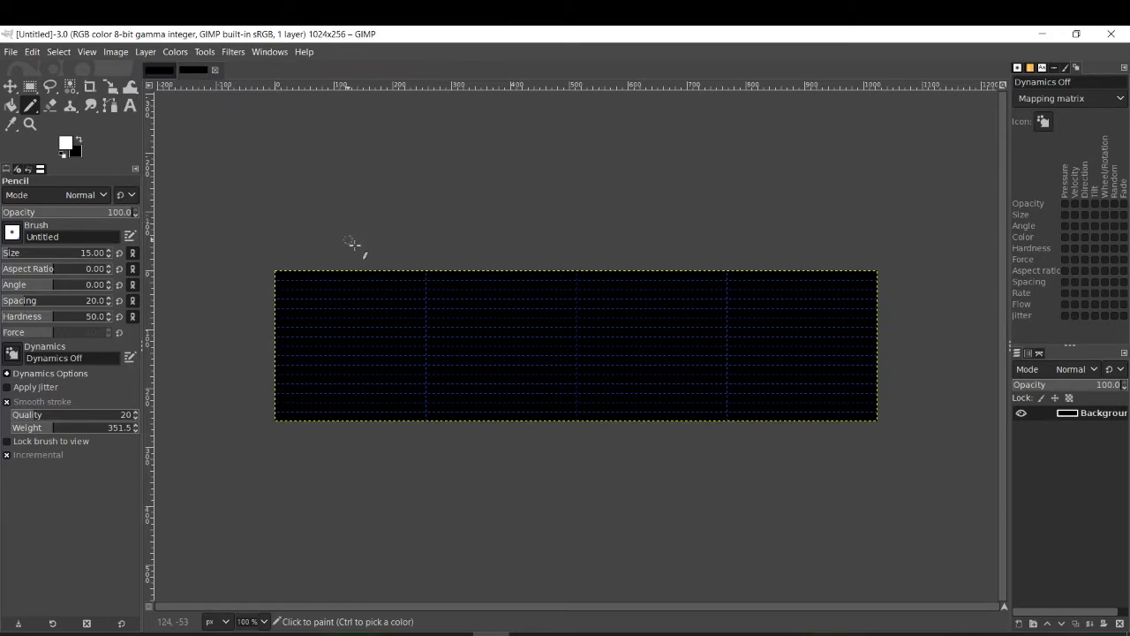
# Set the image grid spacing to 256 px horizontal and 1024 px vertical
pyautogui.click(117, 52)
pyautogui.click(157, 412)
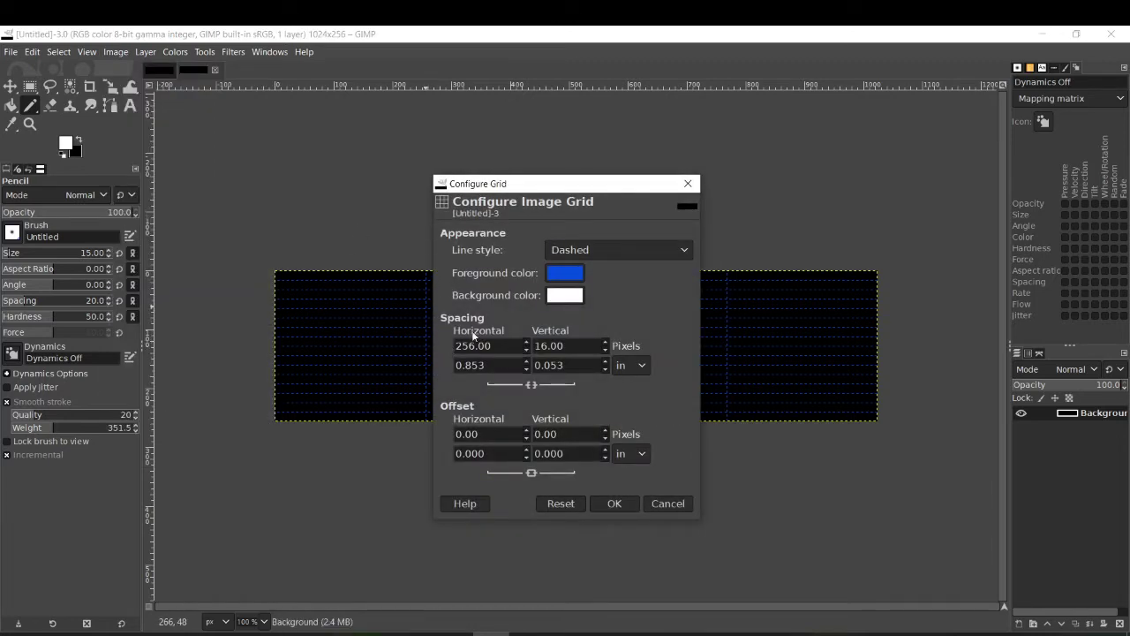
pyautogui.doubleClick(574, 346)
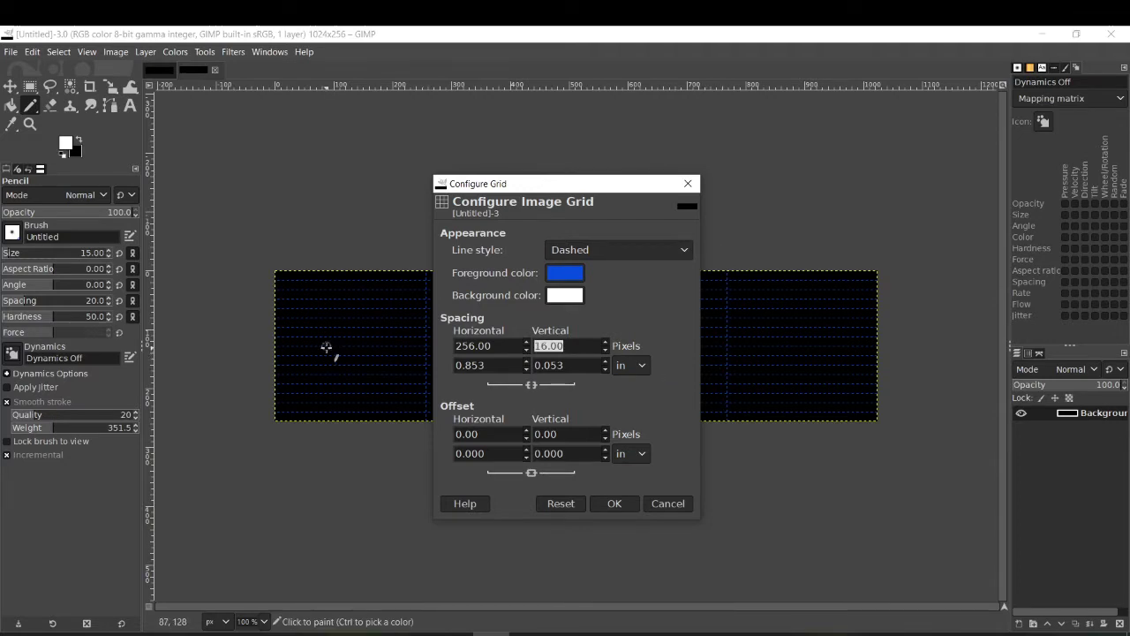
pyautogui.write('1024')
pyautogui.click(615, 503)
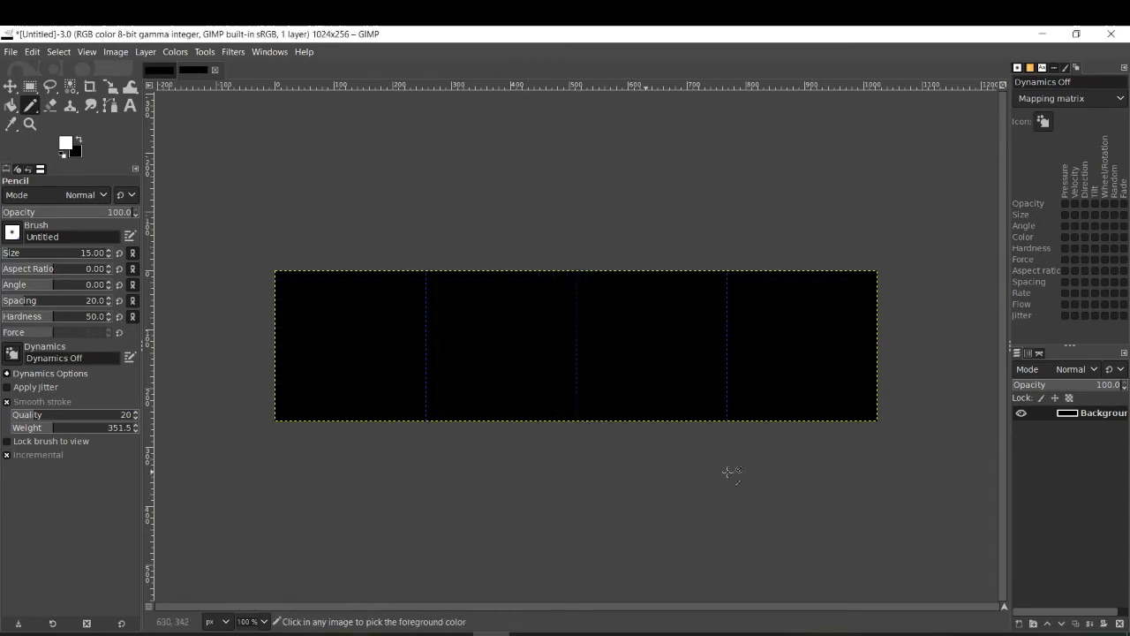
# Add an alpha channel to the background layer
pyautogui.rightClick(1073, 413)
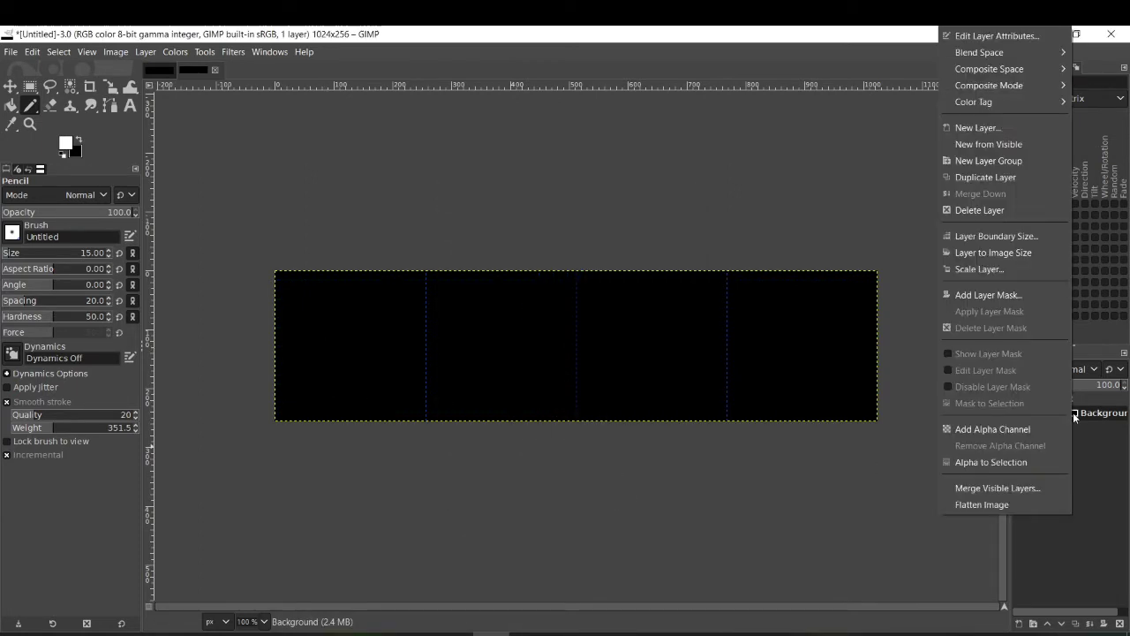
pyautogui.click(1033, 431)
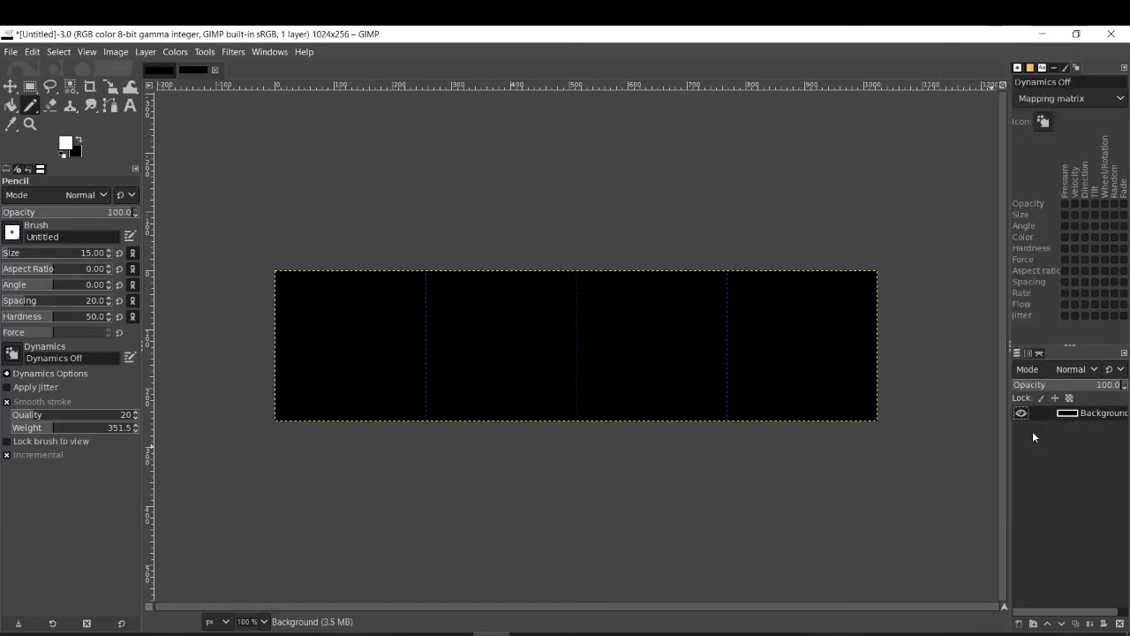
pyautogui.rightClick(1084, 413)
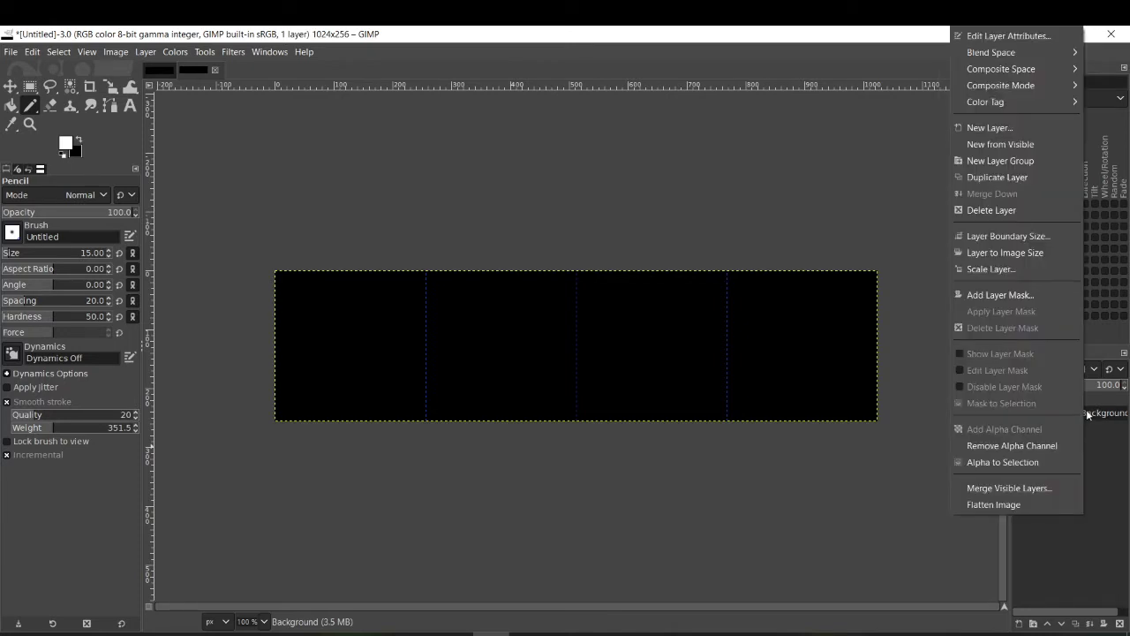
pyautogui.click(1084, 410)
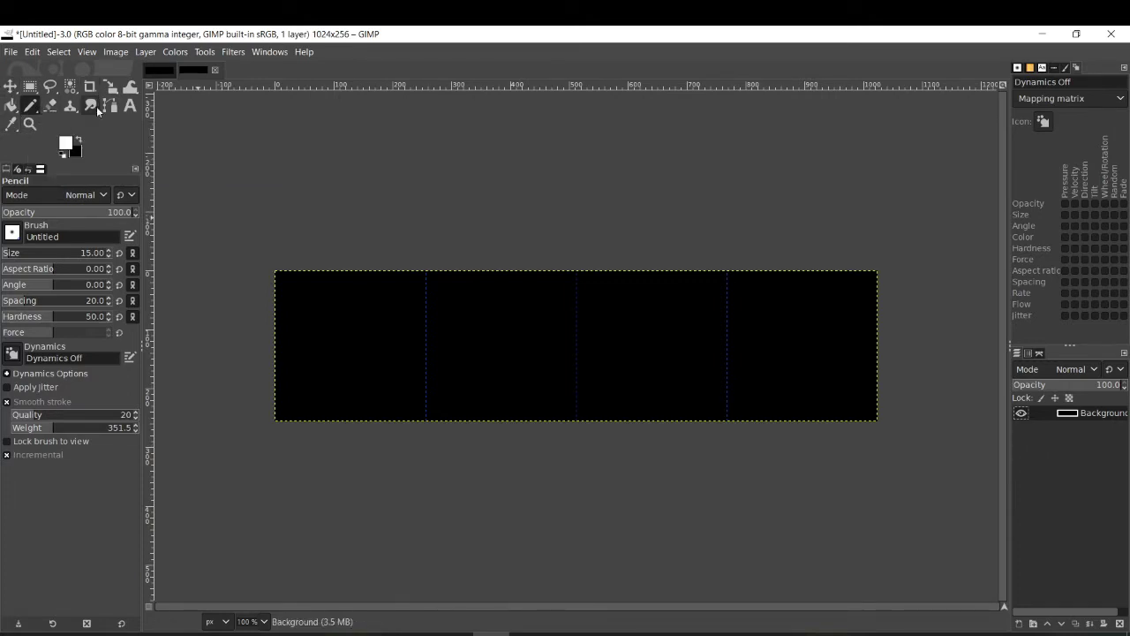
# Select the black fill by colour and delete it to leave transparency
pyautogui.click(70, 86)
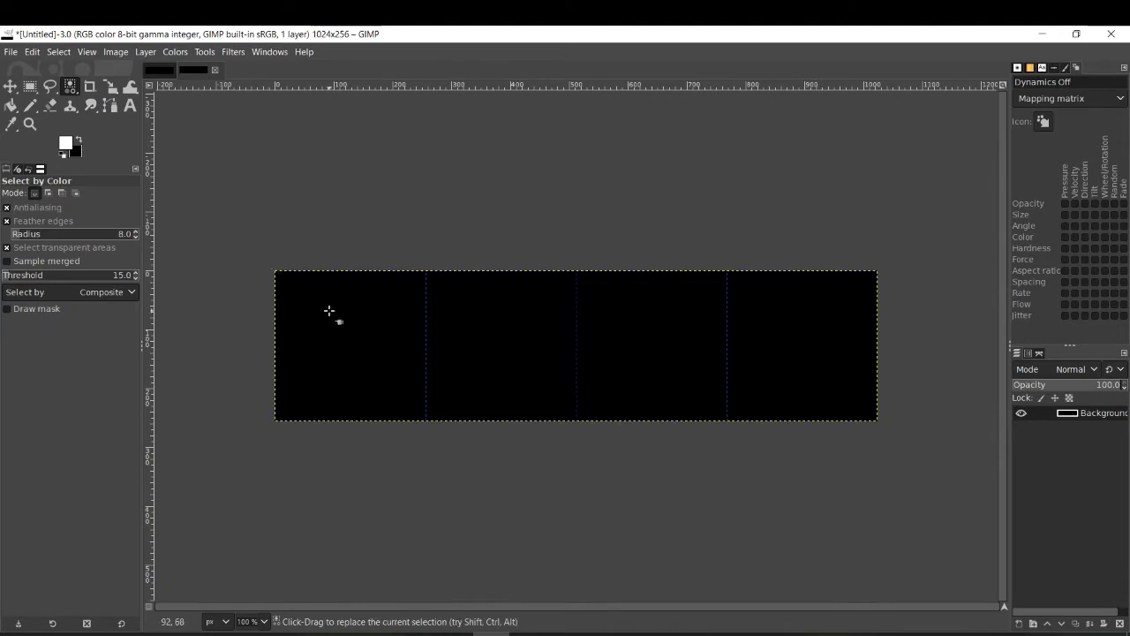
pyautogui.press('Delete')
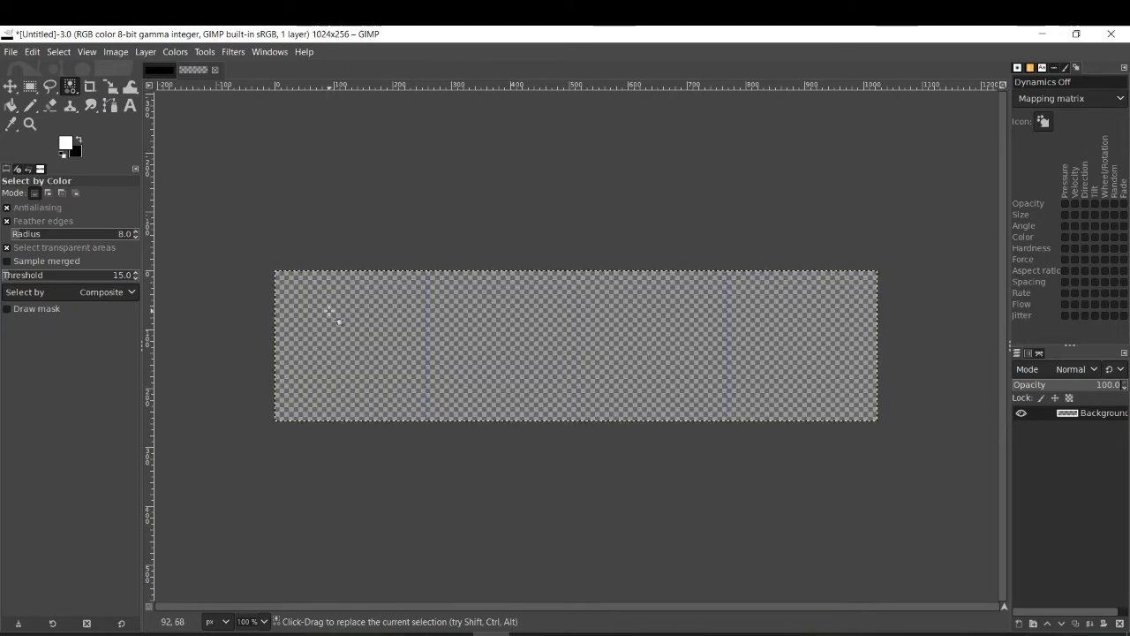
pyautogui.click(27, 110)
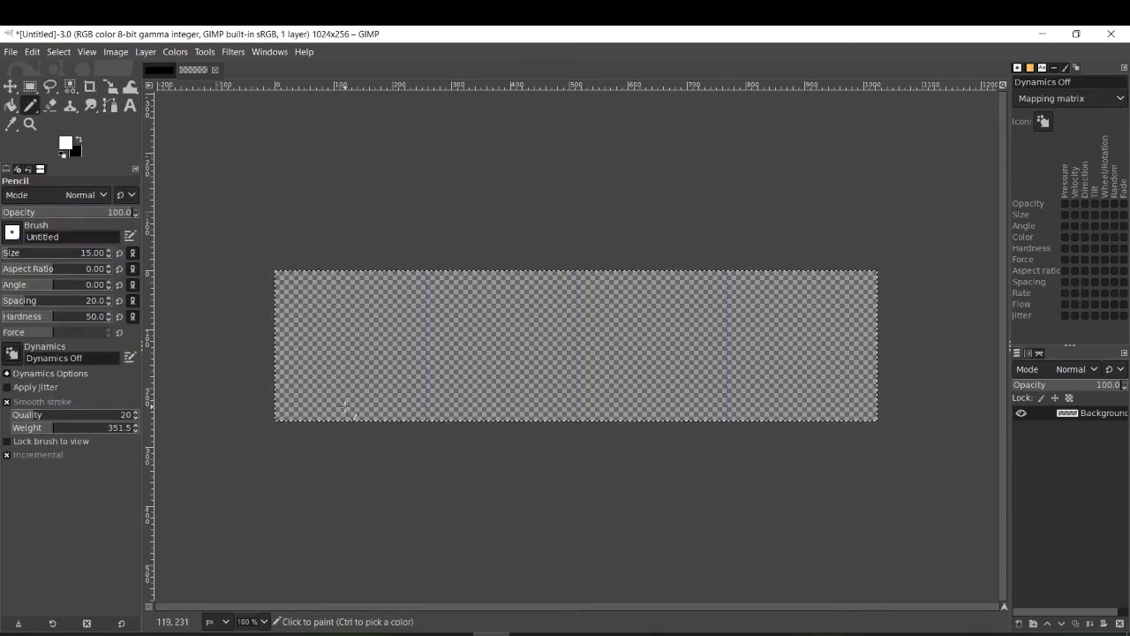
# Draw white heart outlines in four frames: scattered pieces, split pieces, cracked, then whole
pyautogui.moveTo(351, 404)
pyautogui.mouseDown()
pyautogui.moveTo(296, 384)
pyautogui.moveTo(300, 351)
pyautogui.moveTo(305, 369)
pyautogui.moveTo(328, 372)
pyautogui.moveTo(327, 389)
pyautogui.moveTo(350, 387)
pyautogui.moveTo(351, 414)
pyautogui.moveTo(417, 392)
pyautogui.moveTo(405, 356)
pyautogui.moveTo(387, 351)
pyautogui.moveTo(399, 365)
pyautogui.moveTo(381, 411)
pyautogui.mouseUp()
pyautogui.moveTo(490, 415)
pyautogui.mouseDown()
pyautogui.moveTo(453, 374)
pyautogui.moveTo(454, 354)
pyautogui.moveTo(475, 337)
pyautogui.moveTo(473, 367)
pyautogui.moveTo(488, 368)
pyautogui.moveTo(478, 382)
pyautogui.moveTo(495, 396)
pyautogui.moveTo(487, 411)
pyautogui.moveTo(553, 392)
pyautogui.moveTo(555, 346)
pyautogui.moveTo(526, 332)
pyautogui.moveTo(536, 361)
pyautogui.moveTo(518, 370)
pyautogui.moveTo(532, 381)
pyautogui.moveTo(520, 414)
pyautogui.mouseUp()
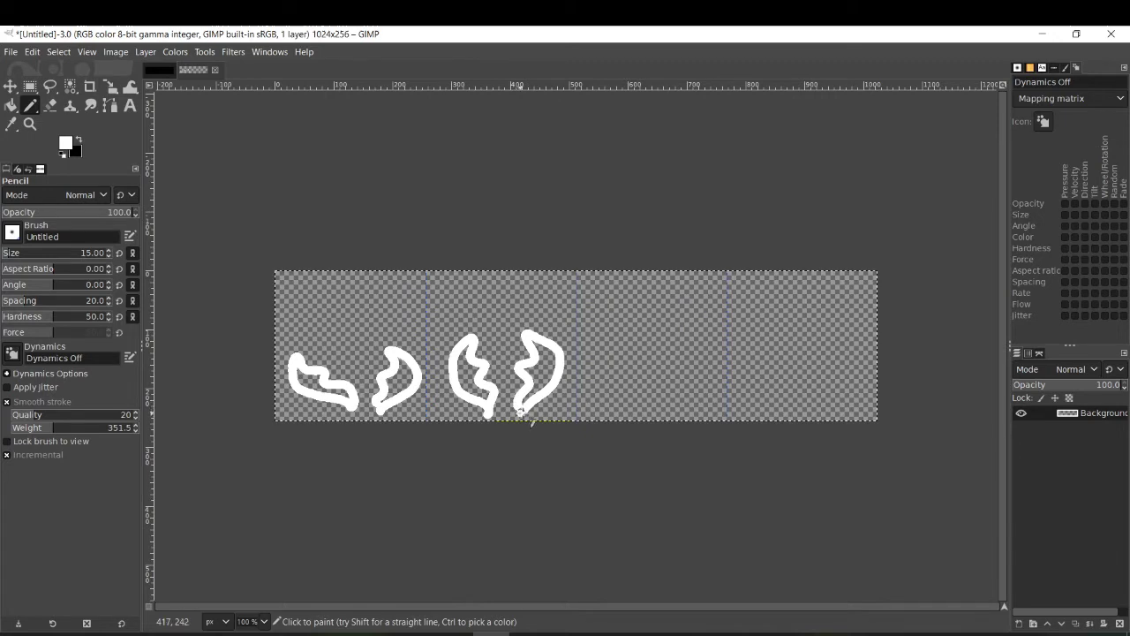
pyautogui.moveTo(652, 413)
pyautogui.mouseDown()
pyautogui.moveTo(614, 370)
pyautogui.moveTo(641, 334)
pyautogui.moveTo(658, 343)
pyautogui.moveTo(660, 405)
pyautogui.moveTo(649, 412)
pyautogui.moveTo(698, 408)
pyautogui.moveTo(711, 375)
pyautogui.moveTo(696, 339)
pyautogui.moveTo(675, 353)
pyautogui.moveTo(689, 377)
pyautogui.moveTo(681, 406)
pyautogui.moveTo(663, 417)
pyautogui.mouseUp()
pyautogui.moveTo(795, 412)
pyautogui.mouseDown()
pyautogui.moveTo(757, 373)
pyautogui.moveTo(753, 347)
pyautogui.moveTo(783, 327)
pyautogui.moveTo(802, 343)
pyautogui.moveTo(813, 325)
pyautogui.moveTo(838, 344)
pyautogui.moveTo(838, 363)
pyautogui.moveTo(796, 416)
pyautogui.mouseUp()
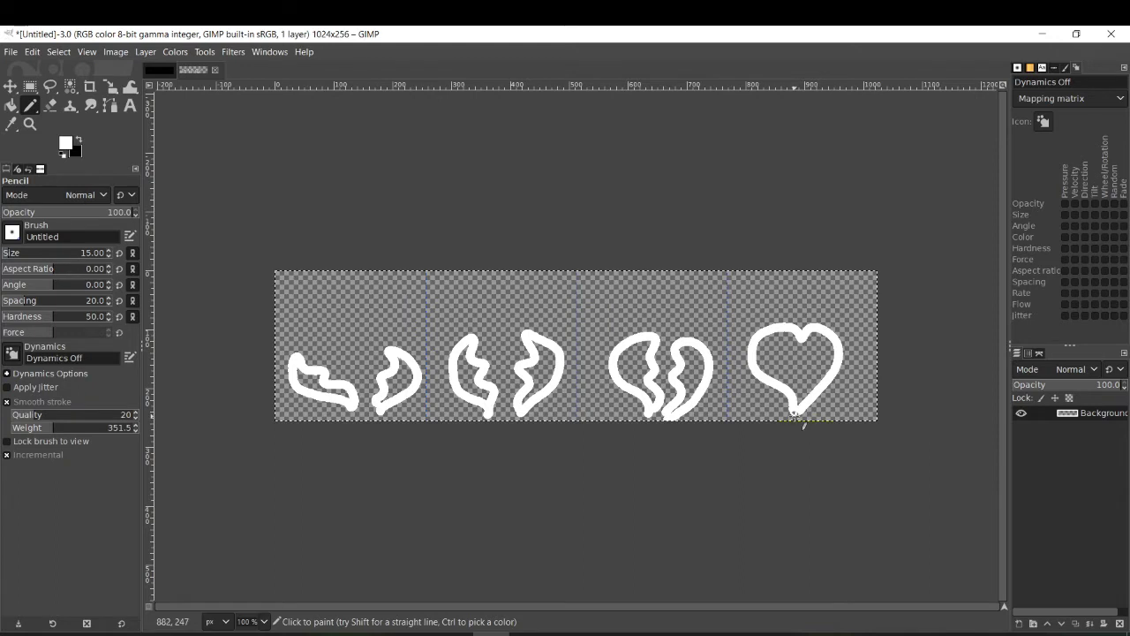
pyautogui.click(11, 105)
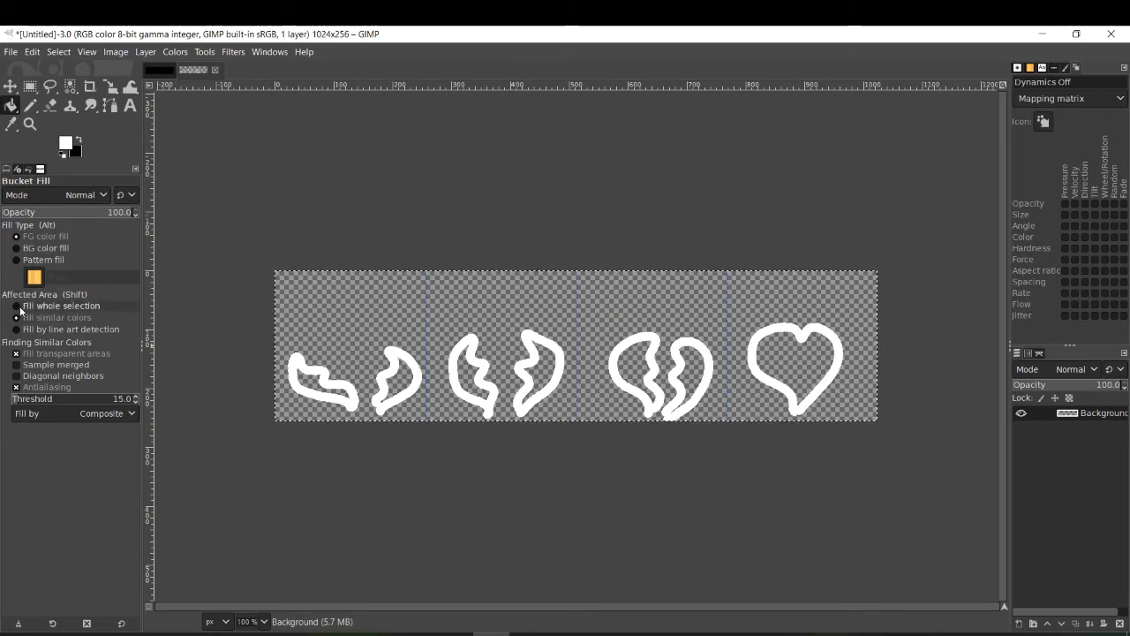
# Fill the four fragments, both cracked-heart halves and the whole heart solid white
pyautogui.click(315, 380)
pyautogui.click(409, 380)
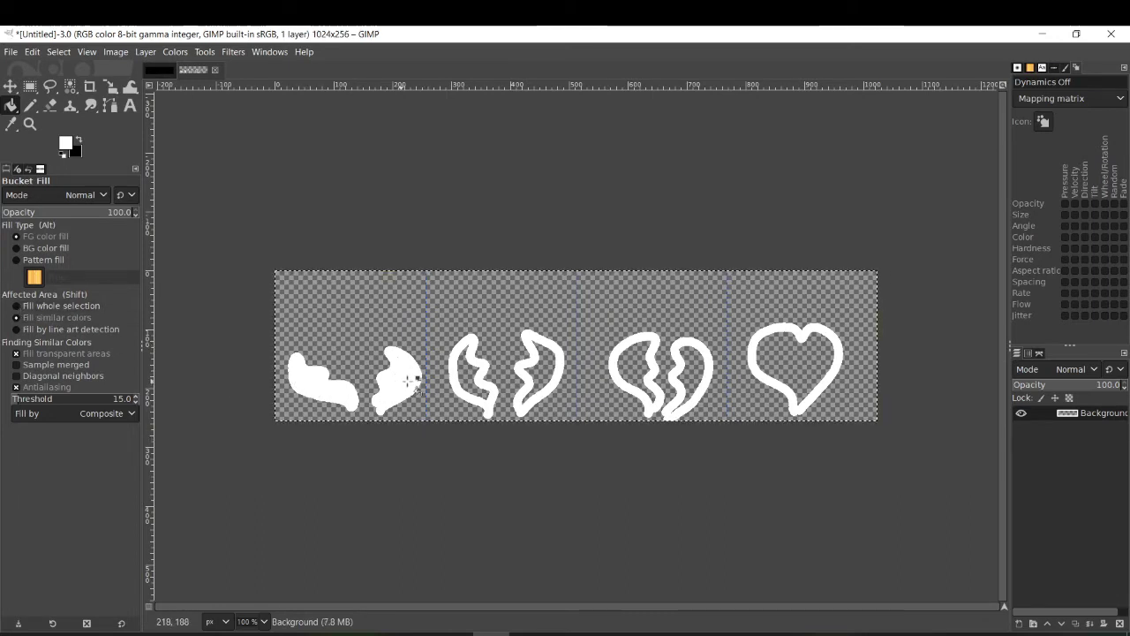
pyautogui.click(472, 375)
pyautogui.click(540, 362)
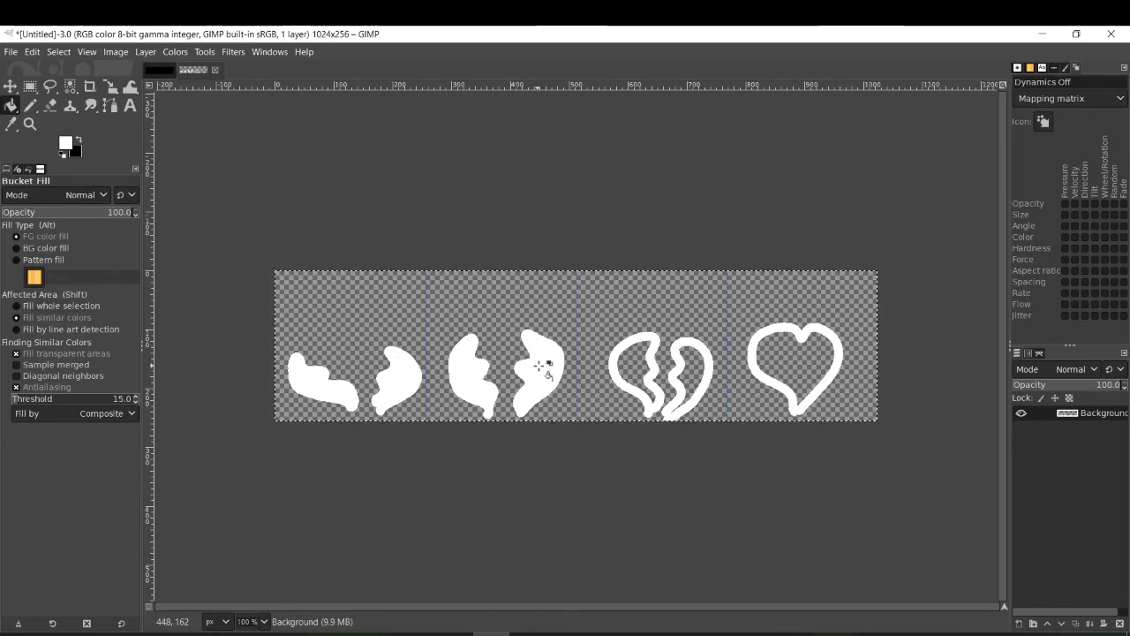
pyautogui.click(640, 362)
pyautogui.click(693, 372)
pyautogui.click(794, 366)
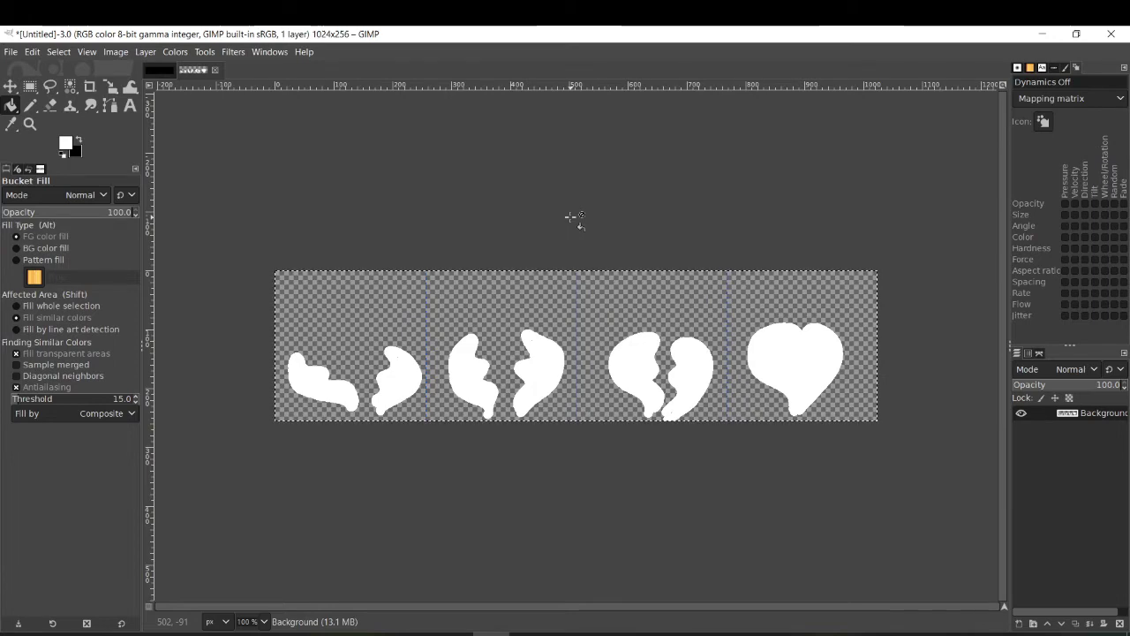
# Export the heart sheet as Hearts3.png and switch to the Unity editor
pyautogui.click(10, 52)
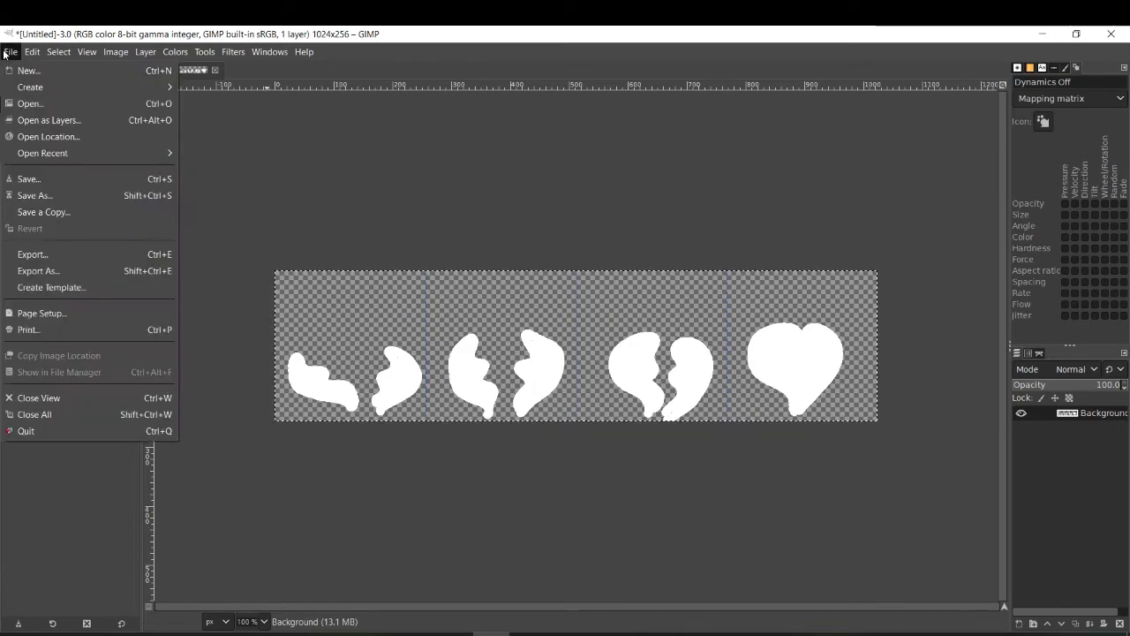
pyautogui.click(36, 270)
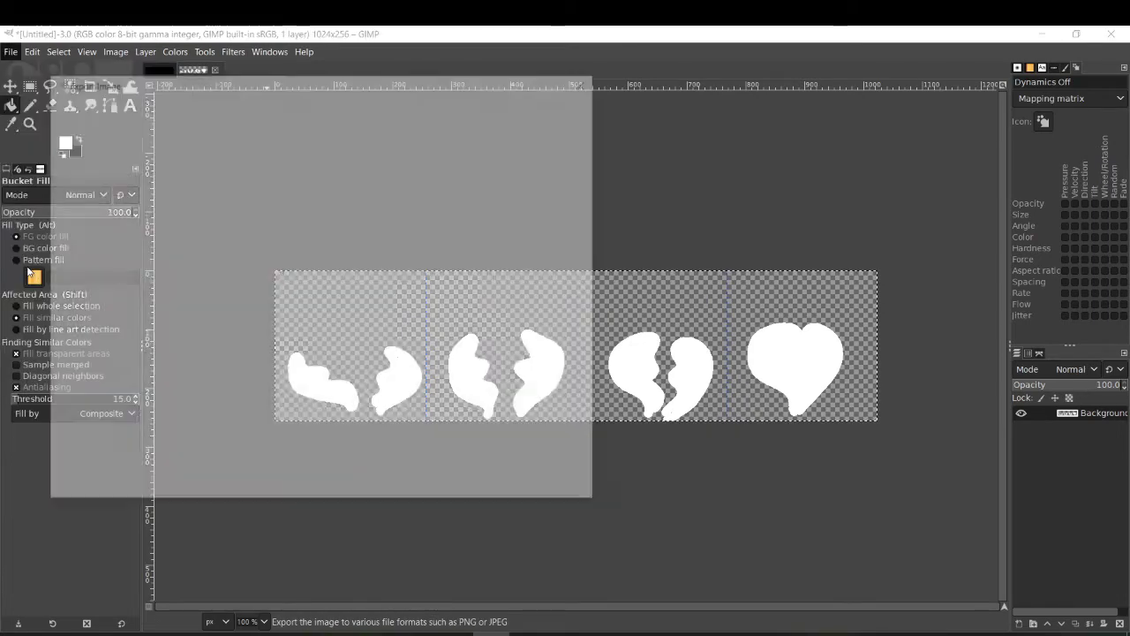
pyautogui.write('Hearts3')
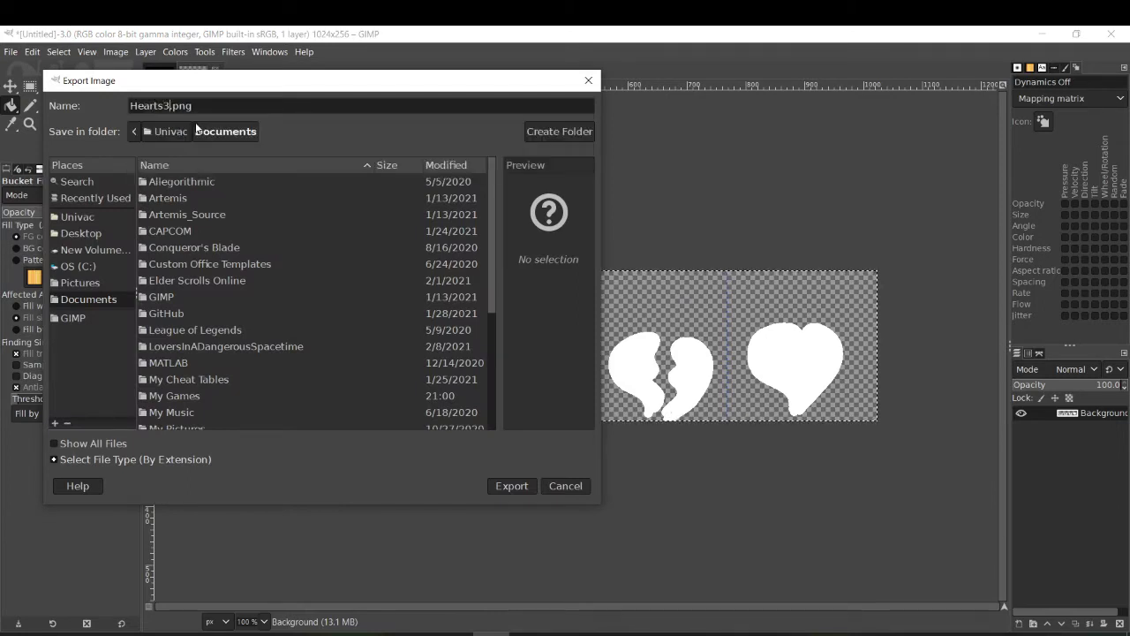
pyautogui.click(509, 486)
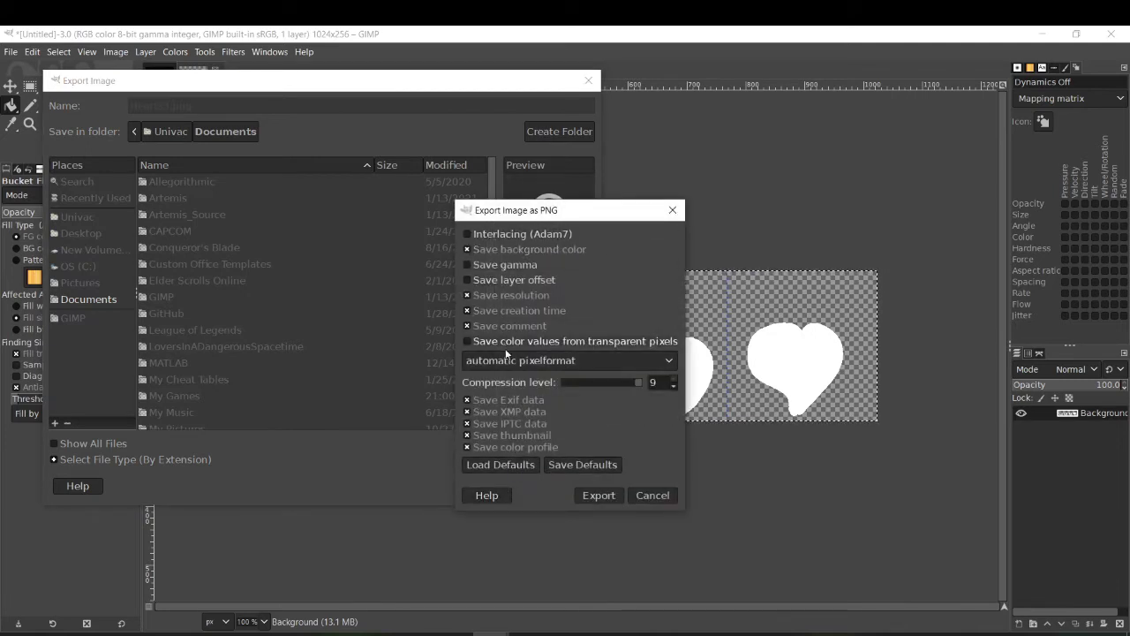
pyautogui.click(599, 495)
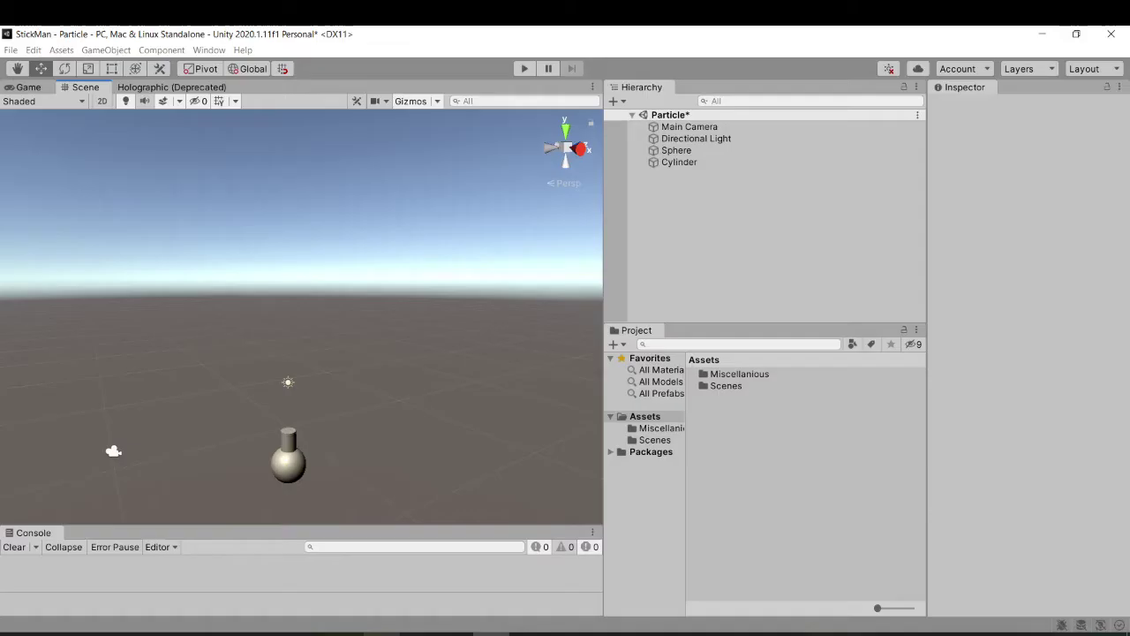
pyautogui.click(381, 632)
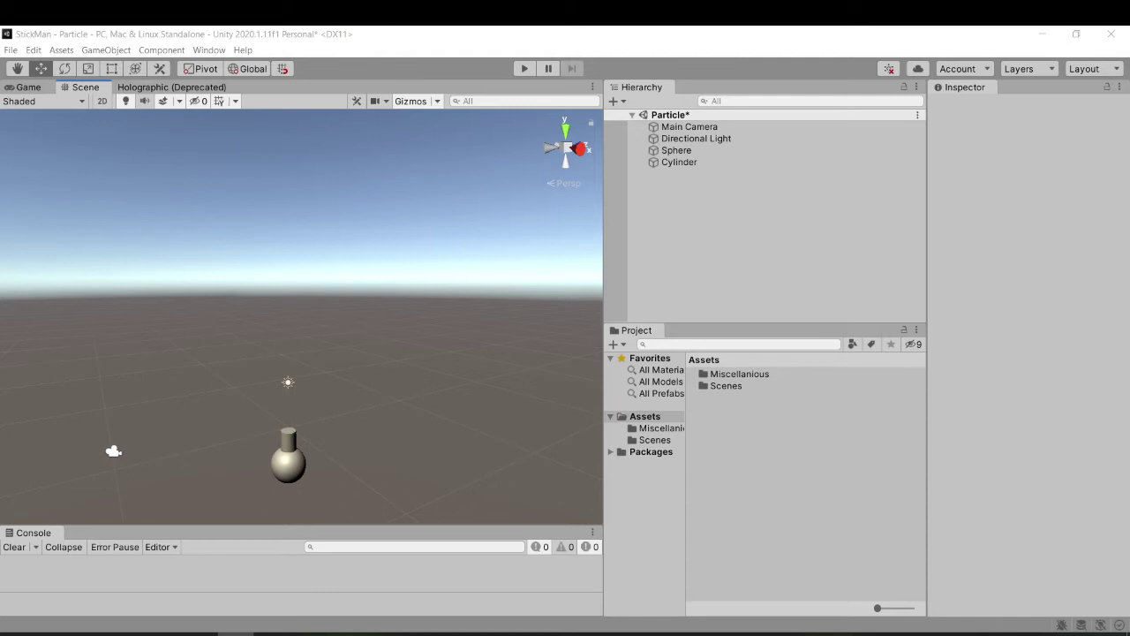
# Import the _earts3 image into the project's Assets folder
pyautogui.moveTo(635, 557); pyautogui.dragTo(735, 428)
pyautogui.click(715, 398)
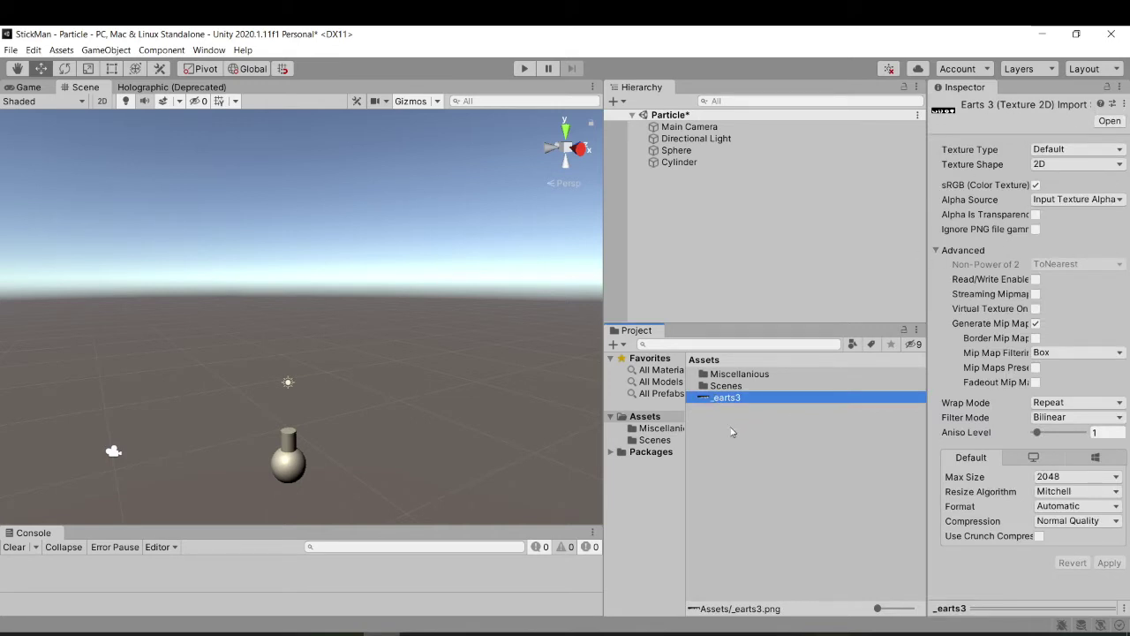
pyautogui.click(731, 431)
# Create a new material in Assets named Particle
pyautogui.rightClick(717, 421)
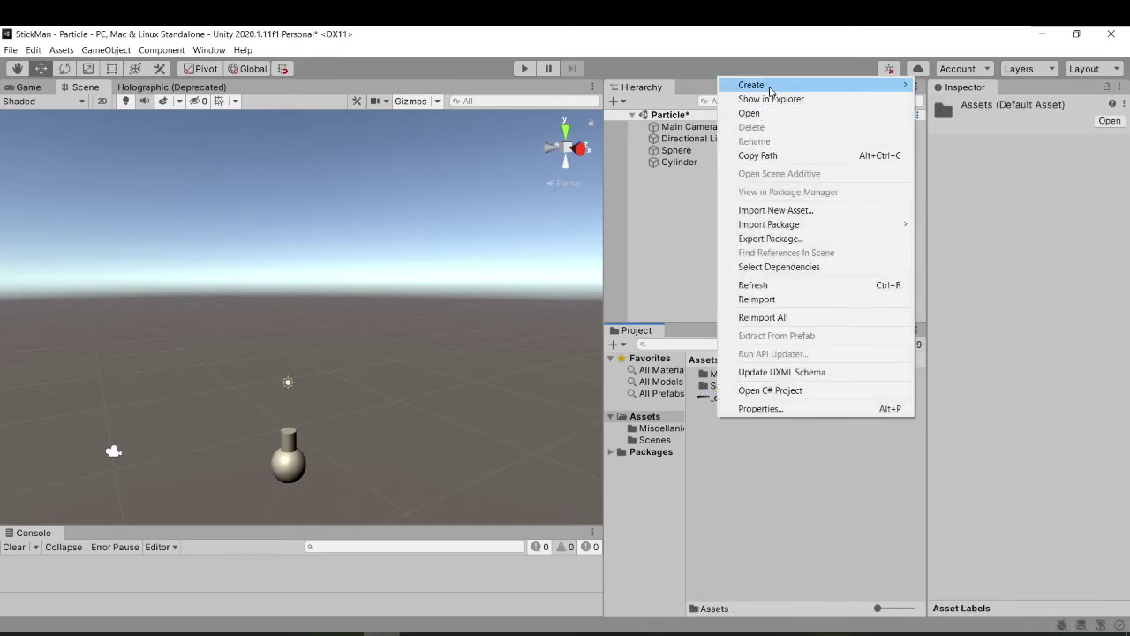
pyautogui.moveTo(770, 88)
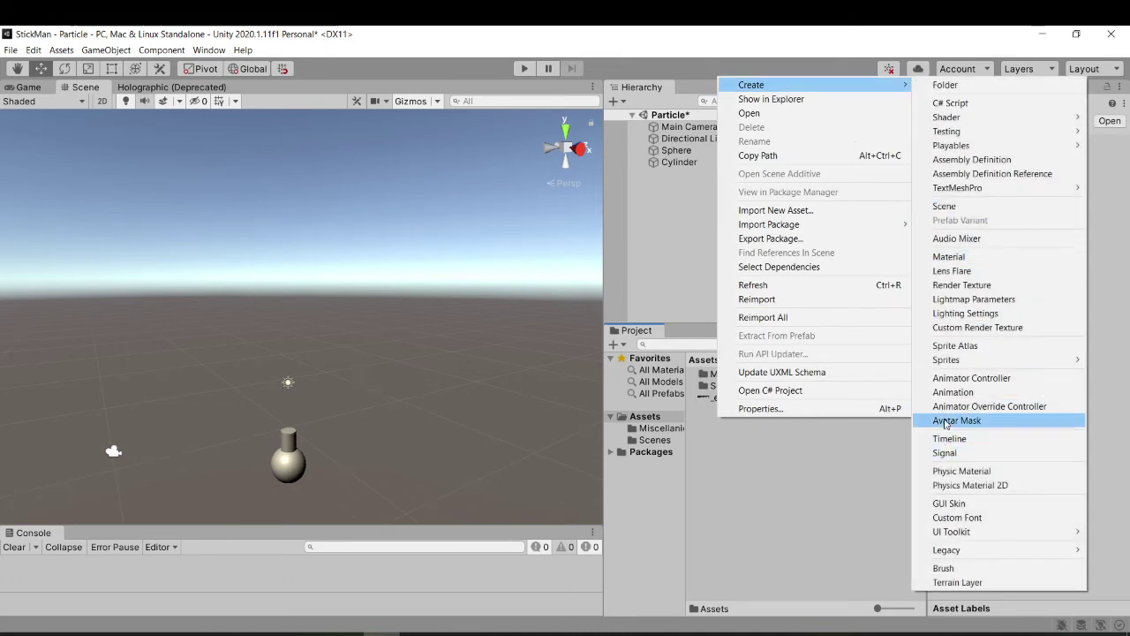
pyautogui.click(949, 256)
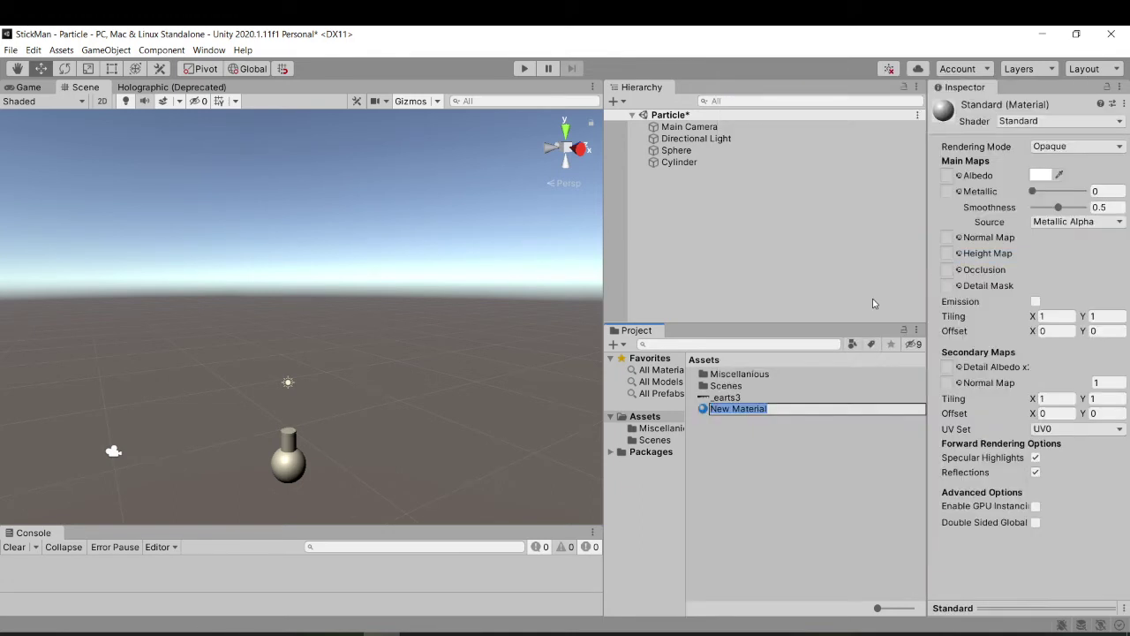
pyautogui.write('Particle')
pyautogui.press('Return')
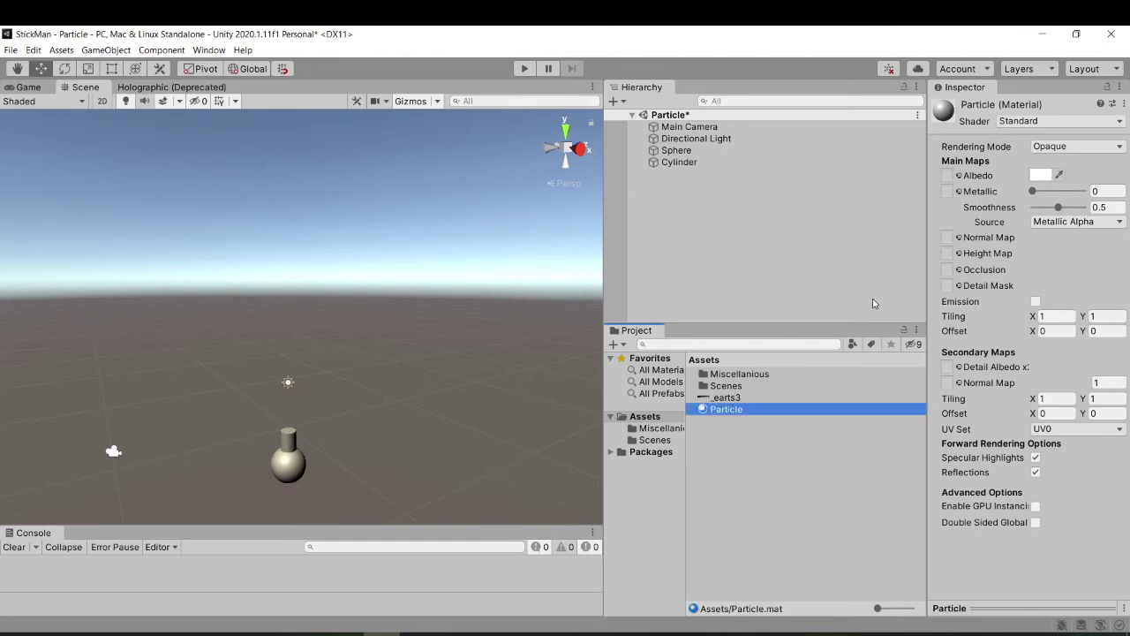
# Set the Particle material's shader to Particles/Standard Unlit with Fade rendering mode
pyautogui.click(1057, 122)
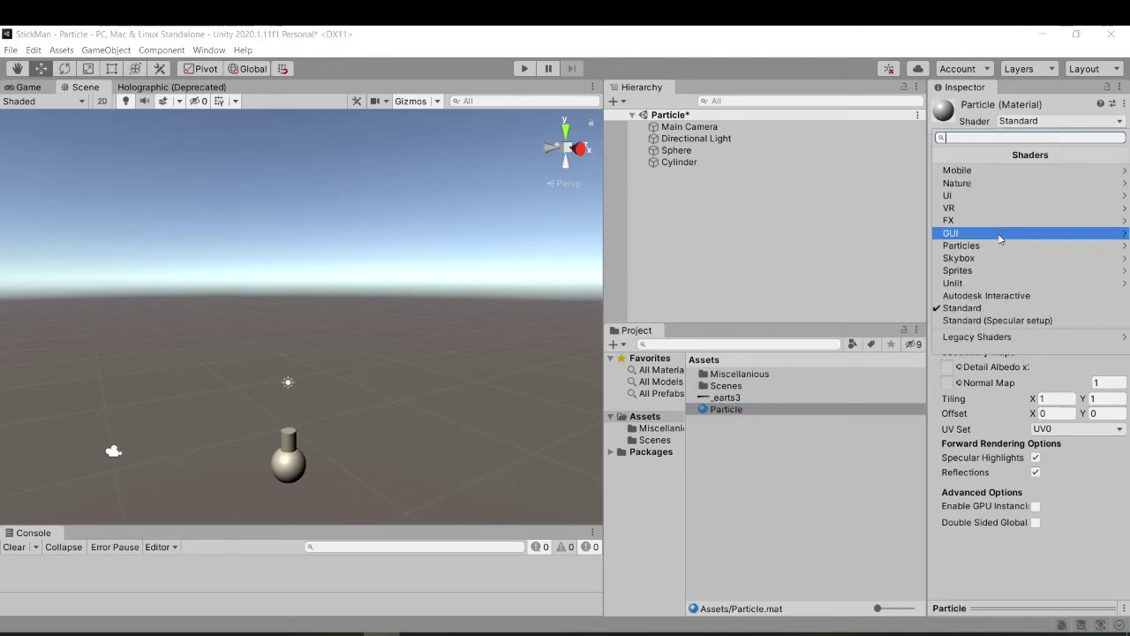
pyautogui.click(998, 246)
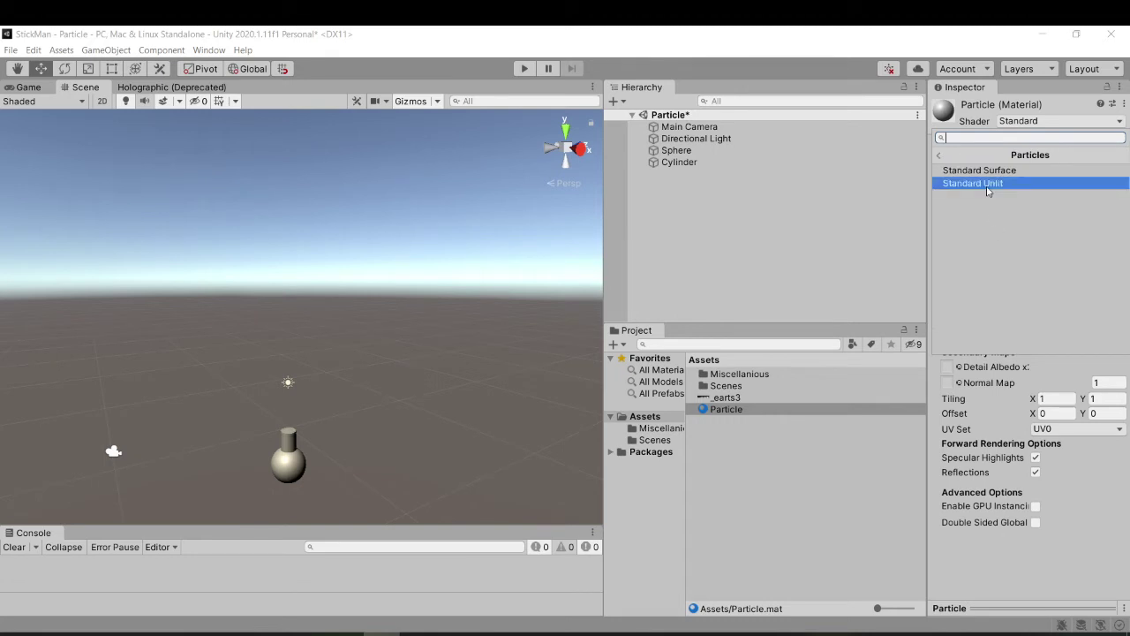
pyautogui.click(987, 183)
pyautogui.click(1044, 162)
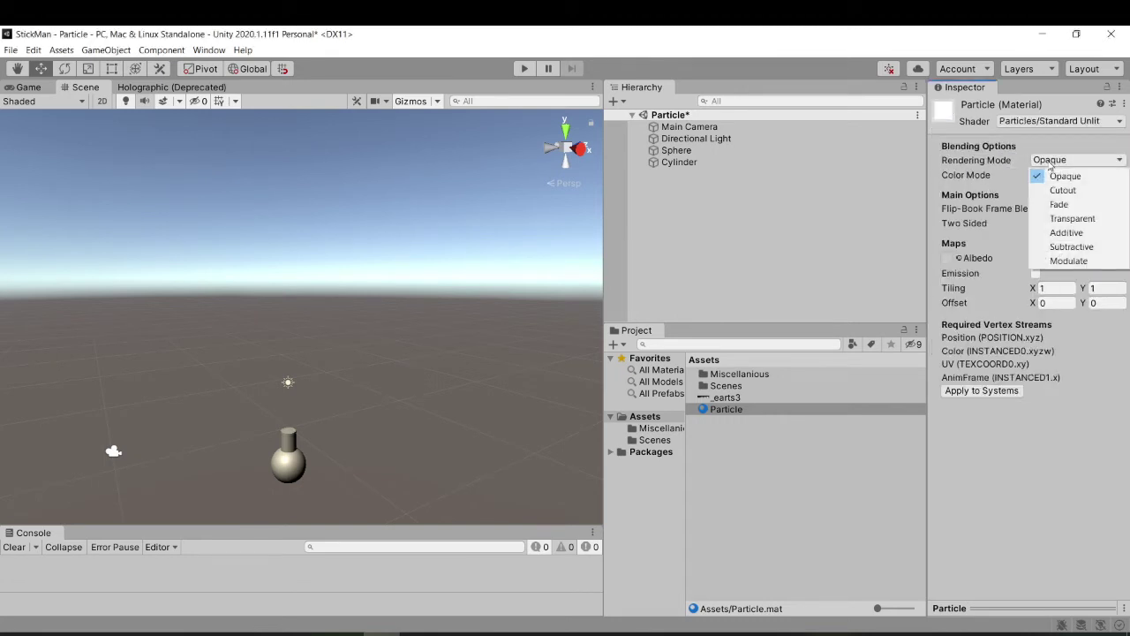
pyautogui.click(1062, 204)
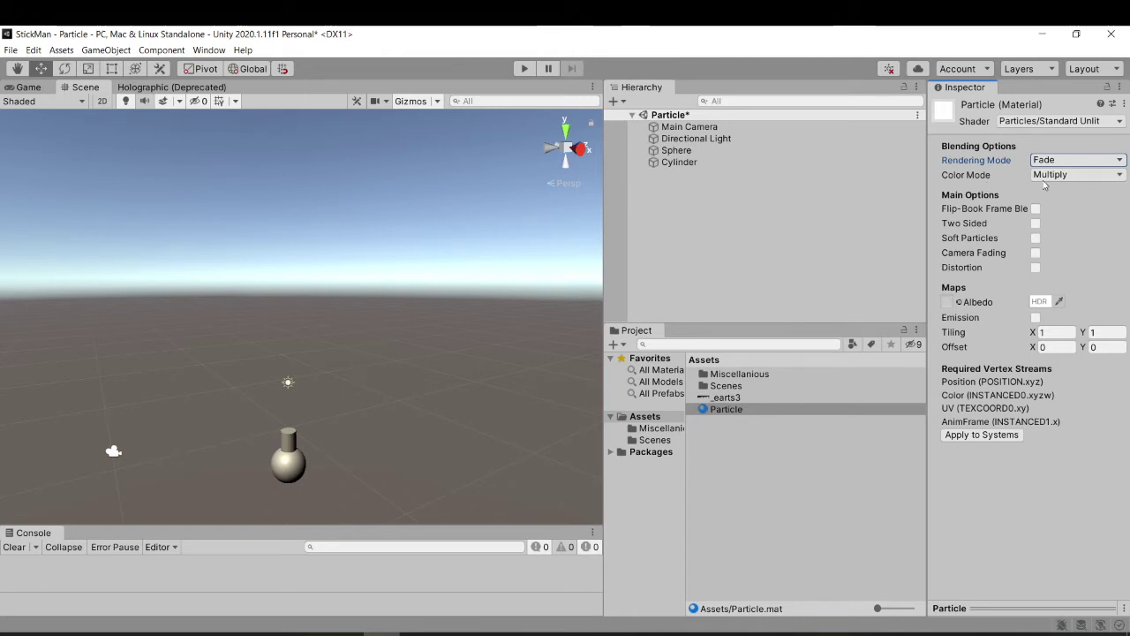
pyautogui.click(1055, 162)
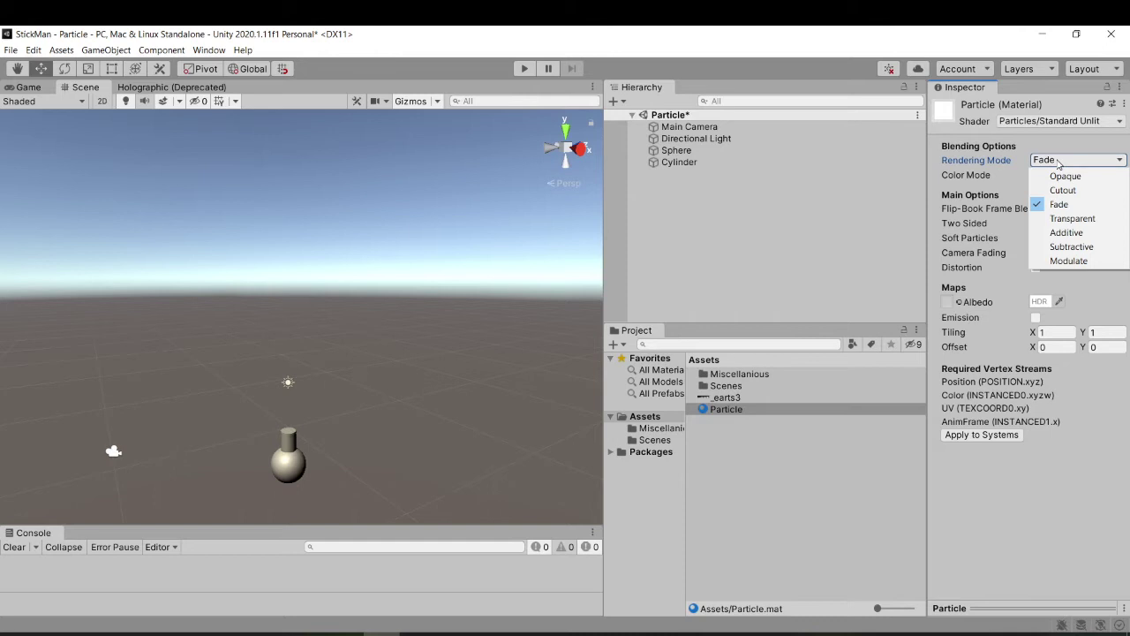
pyautogui.click(1058, 163)
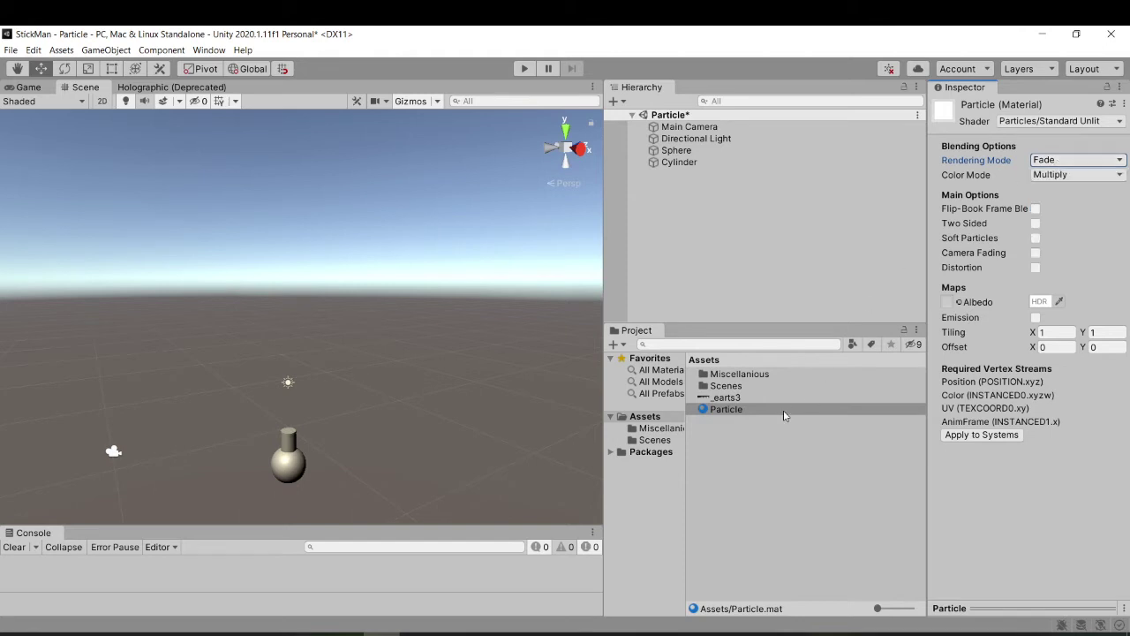
# Assign the _earts3 texture as the Particle material's Albedo
pyautogui.click(731, 398)
pyautogui.click(729, 409)
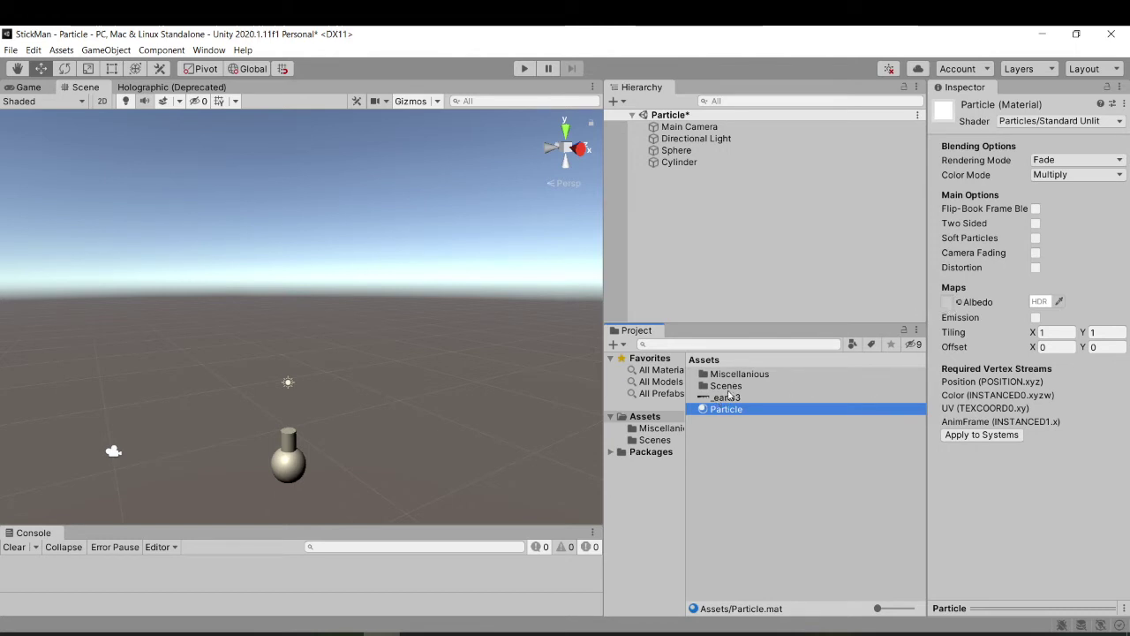
pyautogui.moveTo(711, 400); pyautogui.dragTo(940, 332)
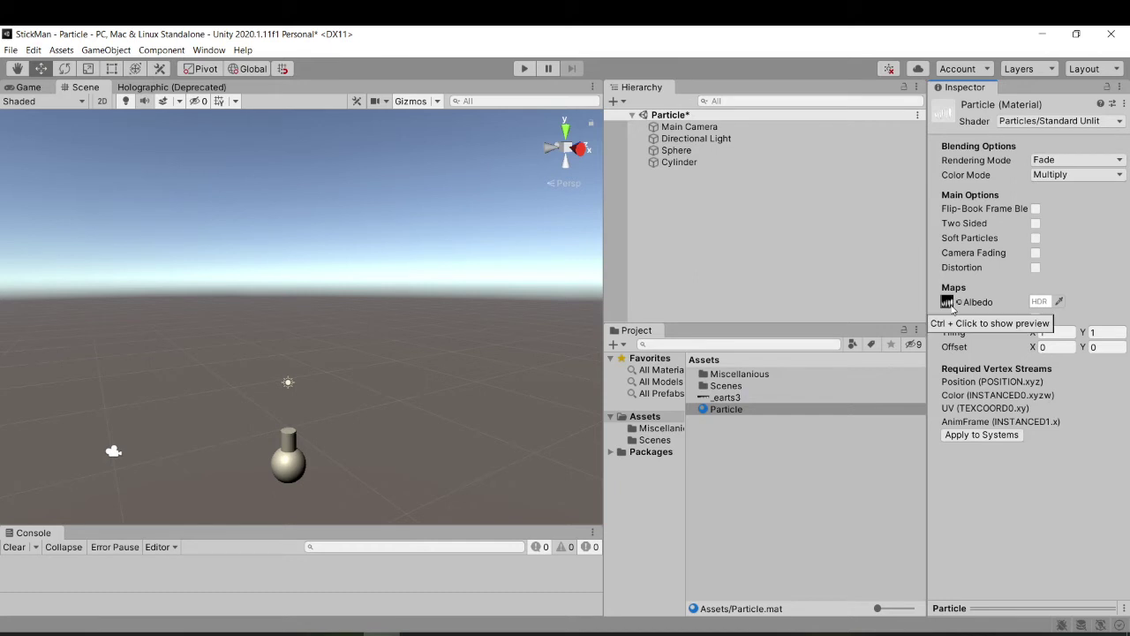
# Add a Particle System via GameObject > Effects and lower it just above the cylinder
pyautogui.click(105, 51)
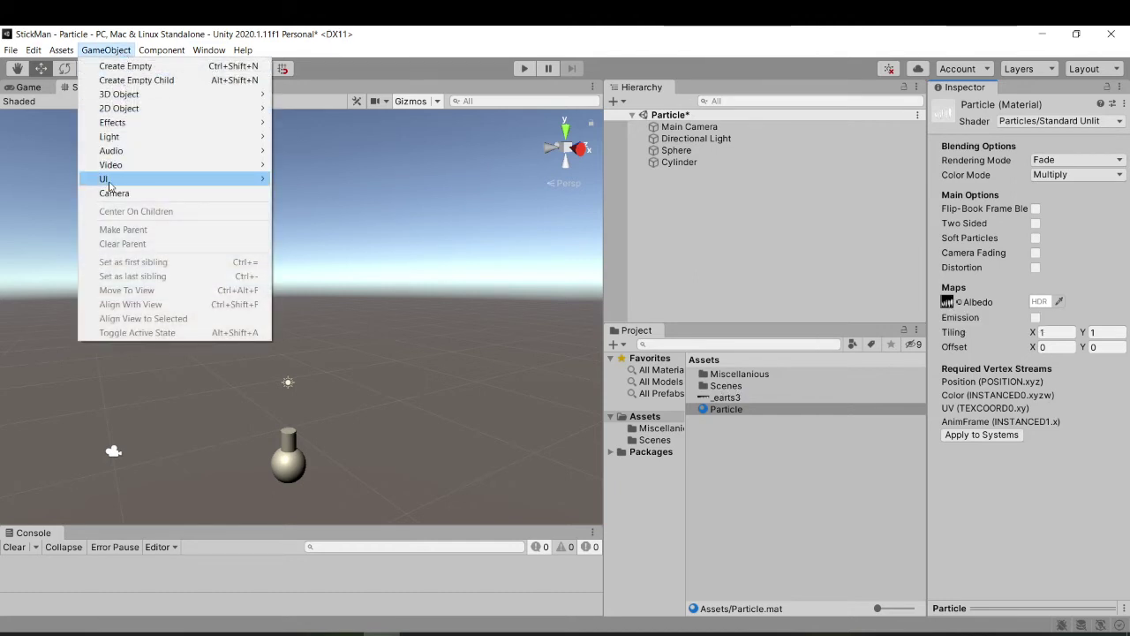
pyautogui.moveTo(121, 151)
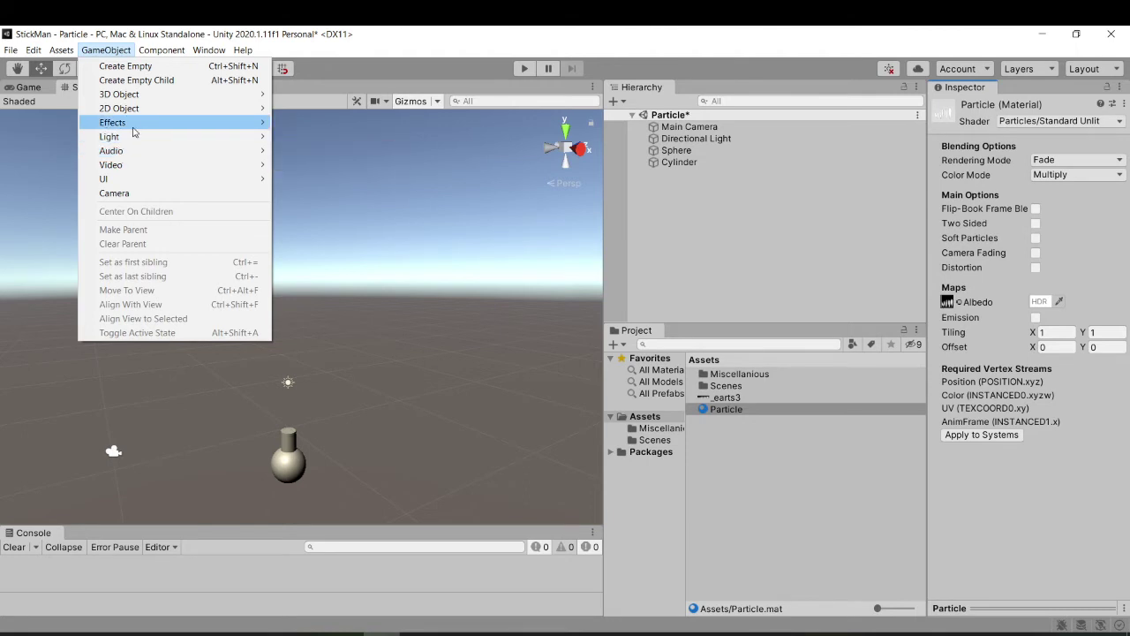
pyautogui.moveTo(112, 122)
pyautogui.click(314, 122)
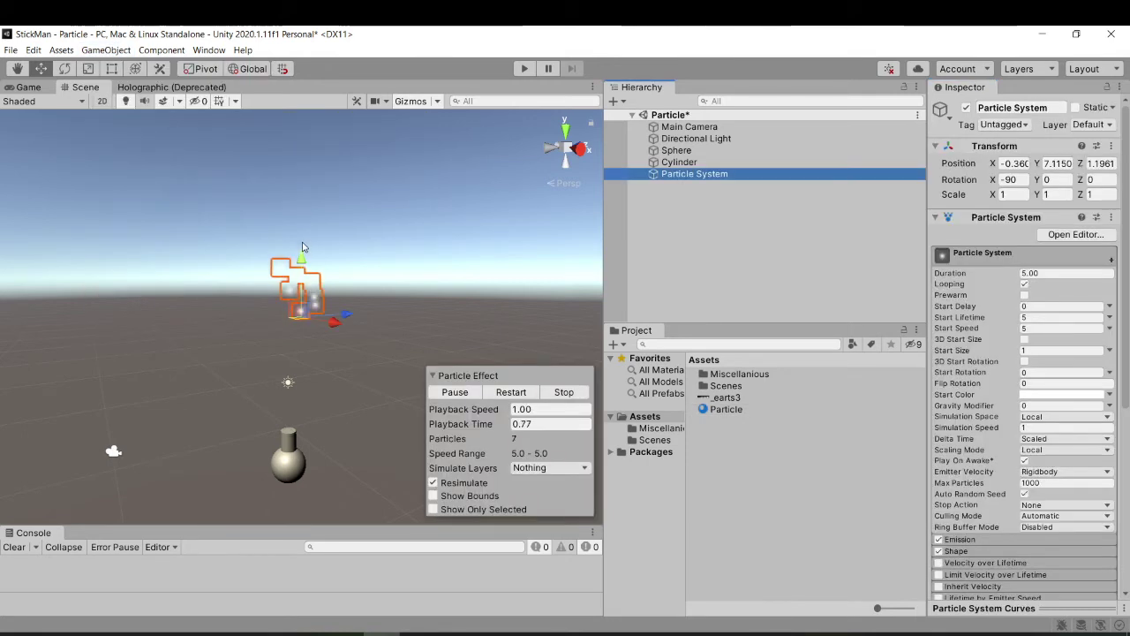
pyautogui.moveTo(302, 250); pyautogui.dragTo(335, 404)
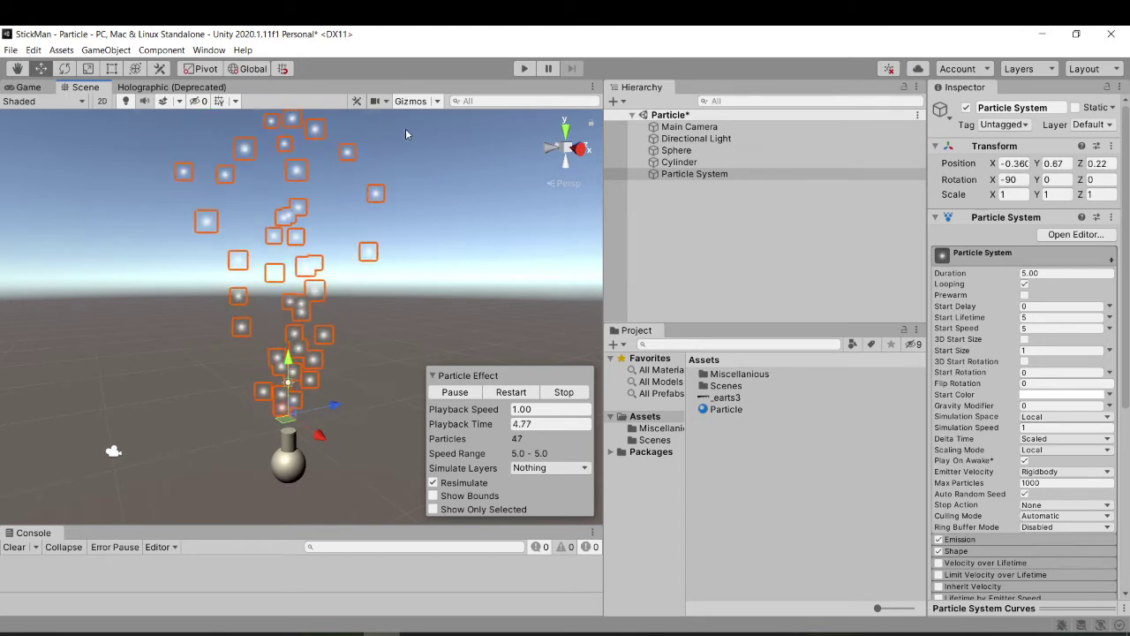
# Untick Selection Outline in the Gizmos settings, then reselect the Particle System
pyautogui.click(436, 100)
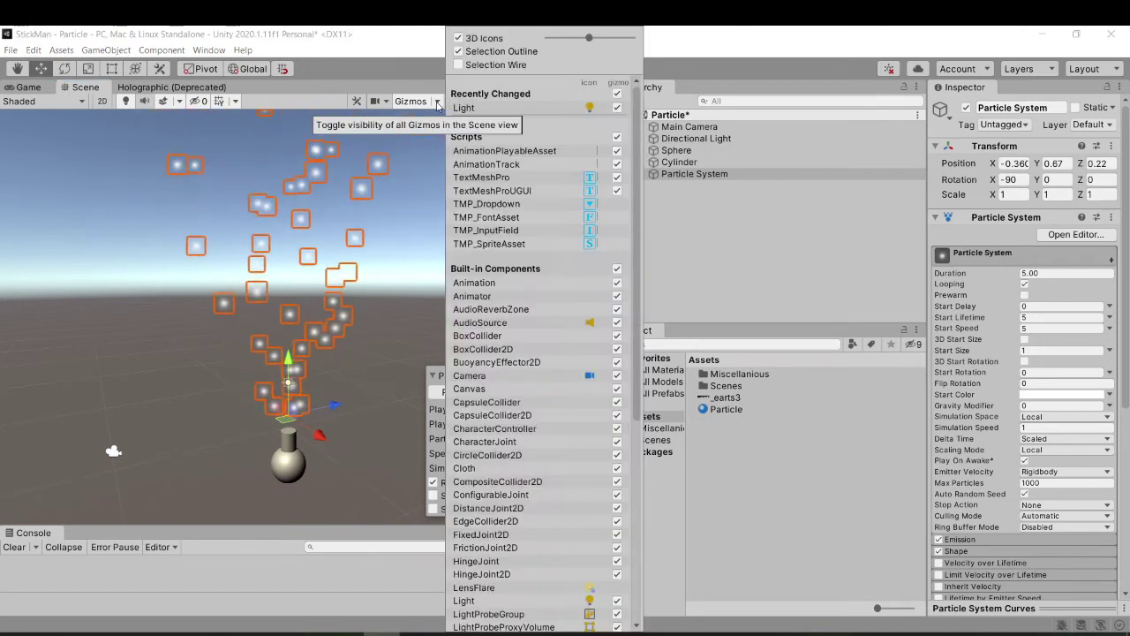
pyautogui.click(458, 52)
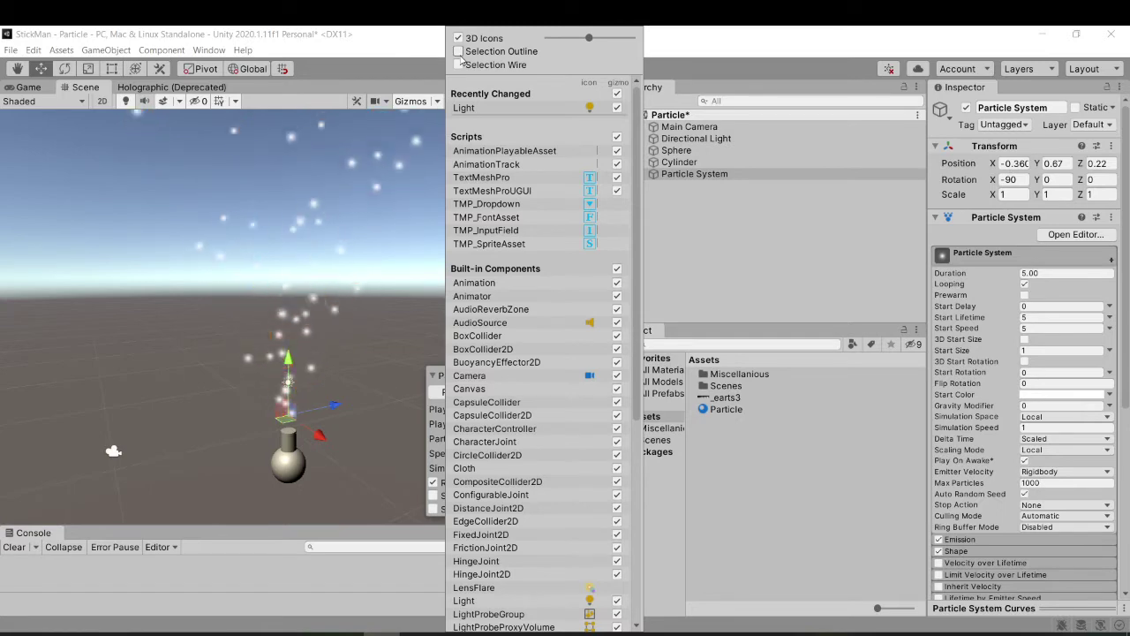
pyautogui.click(362, 321)
pyautogui.click(362, 321)
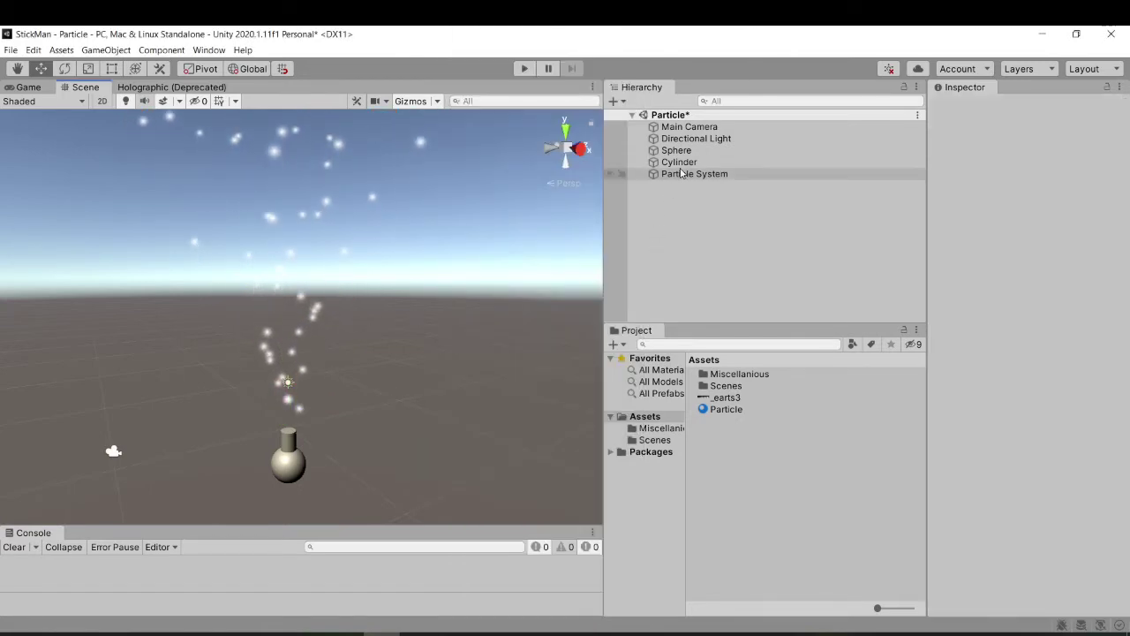
pyautogui.click(680, 173)
# Assign the Particle material to the Material field of the Particle System's Renderer module
pyautogui.scroll(-10, 969, 503)
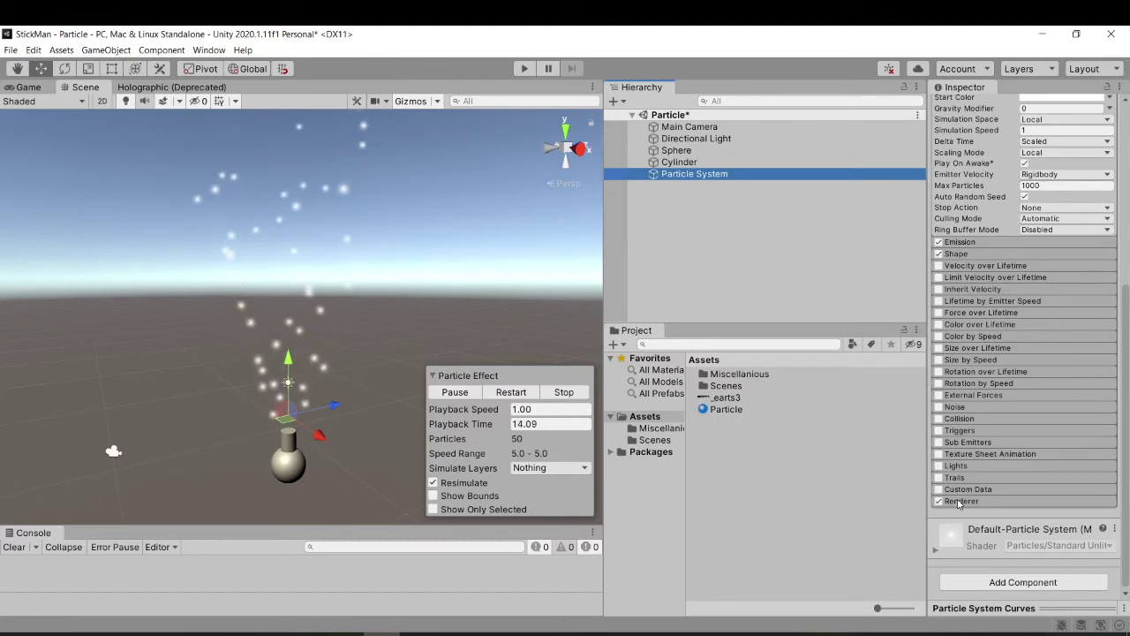
pyautogui.click(959, 501)
pyautogui.scroll(-5, 959, 503)
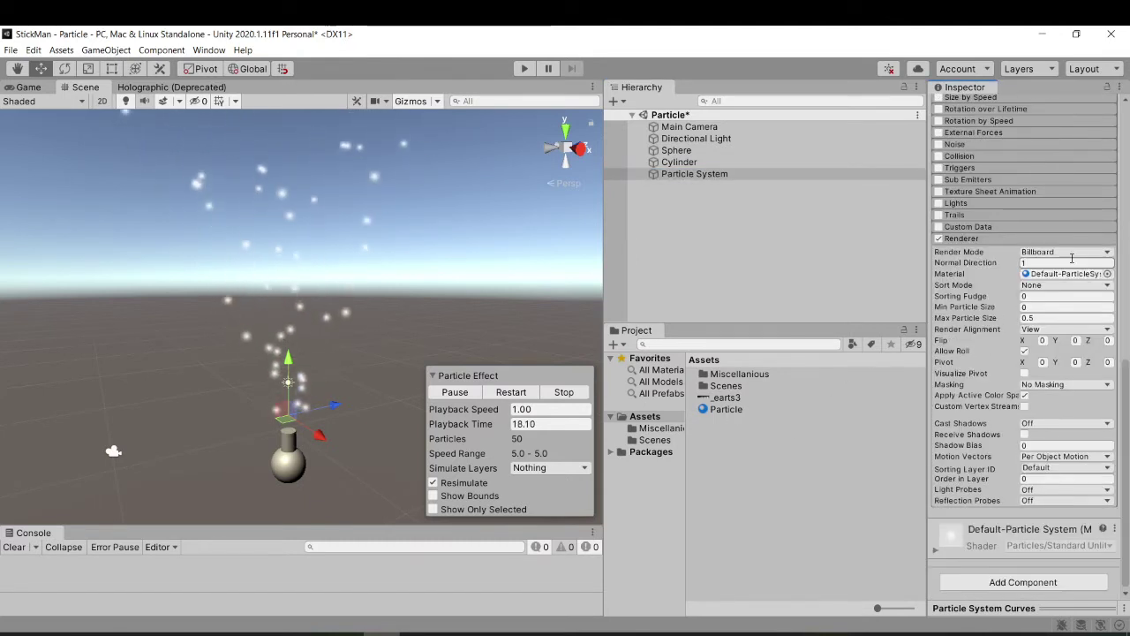
pyautogui.moveTo(724, 408); pyautogui.dragTo(1059, 277)
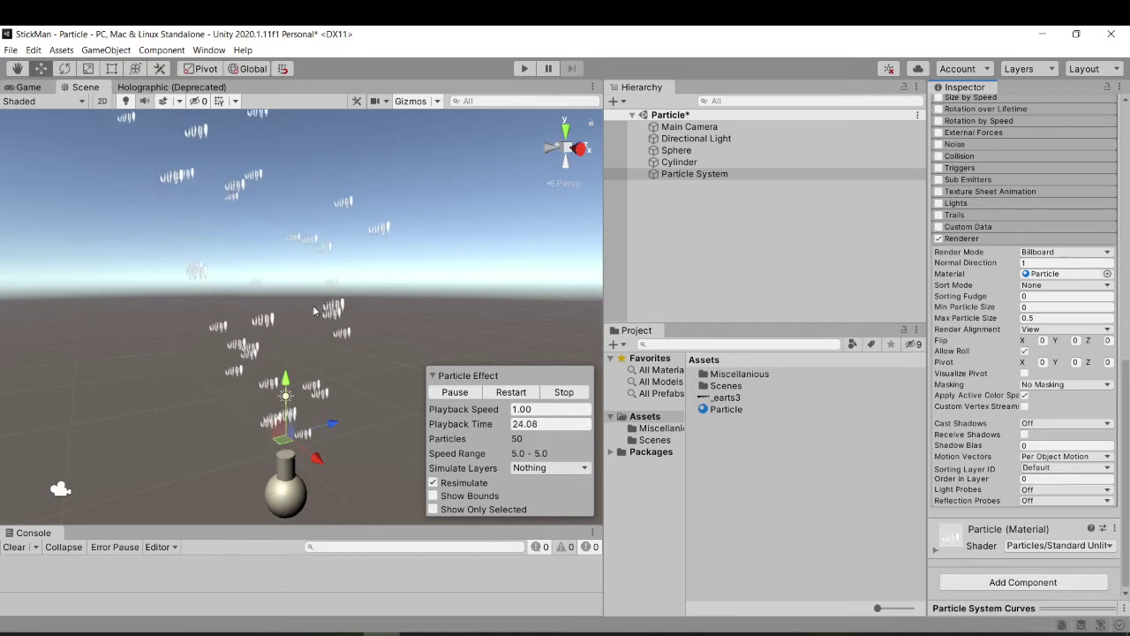
pyautogui.scroll(3, 982, 298)
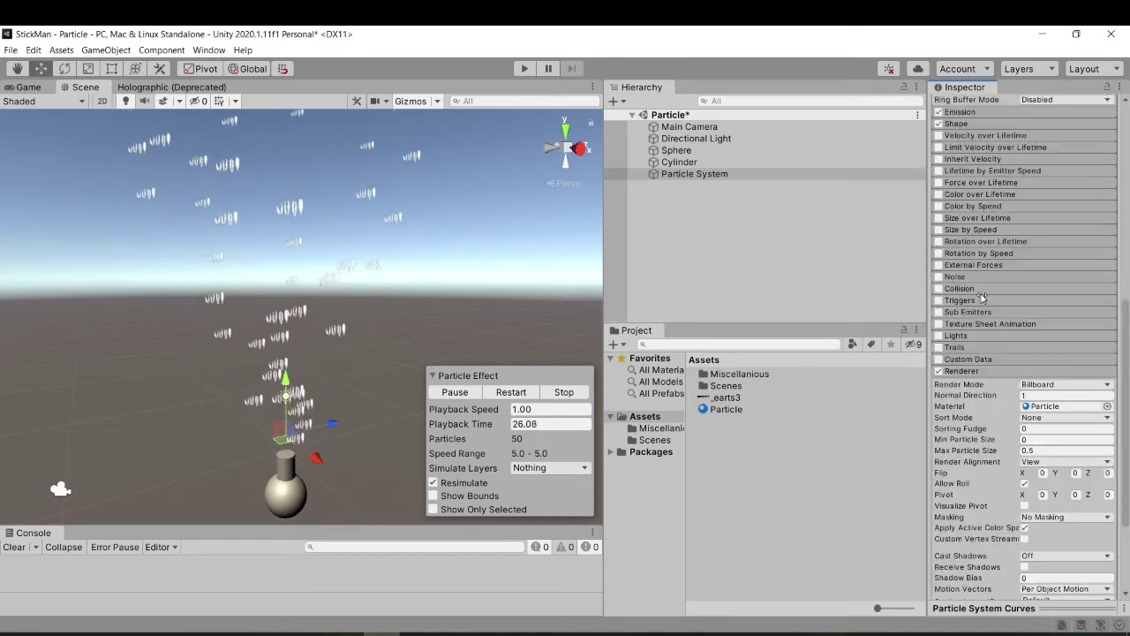
# Enable Texture Sheet Animation on the particle system and check the heart sprite sheet in GIMP
pyautogui.click(952, 324)
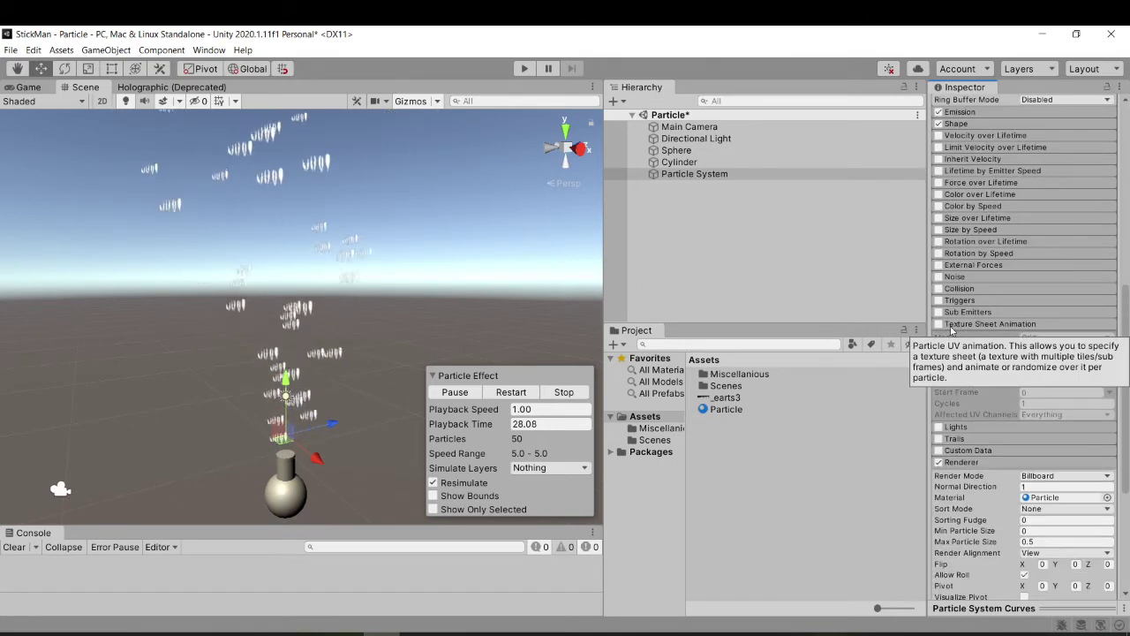
pyautogui.click(938, 324)
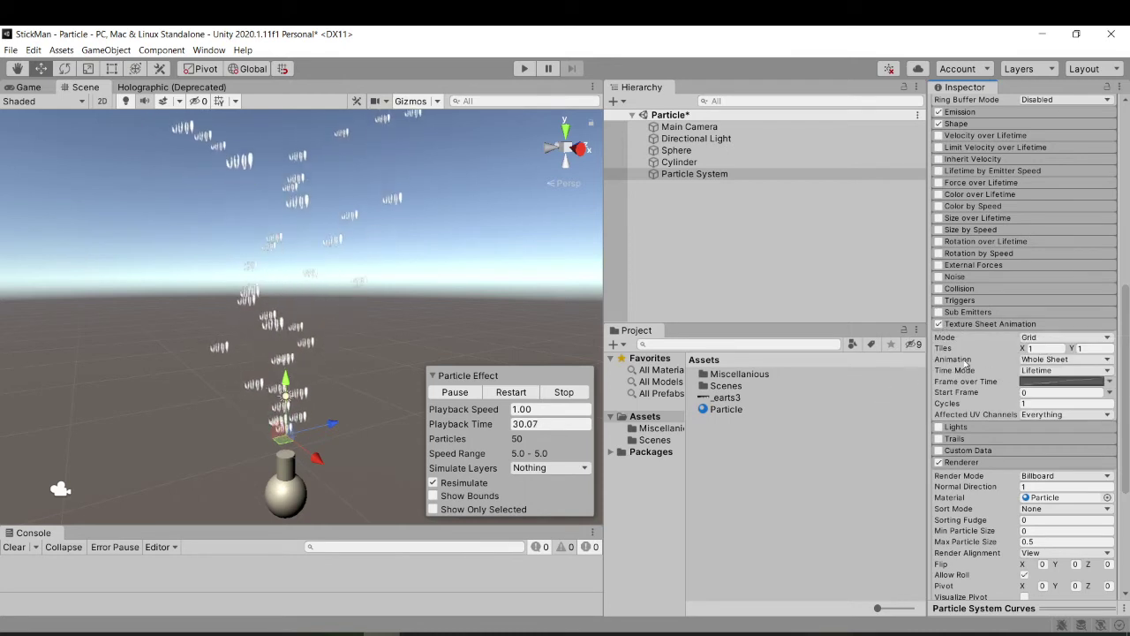
pyautogui.scroll(-3, 967, 359)
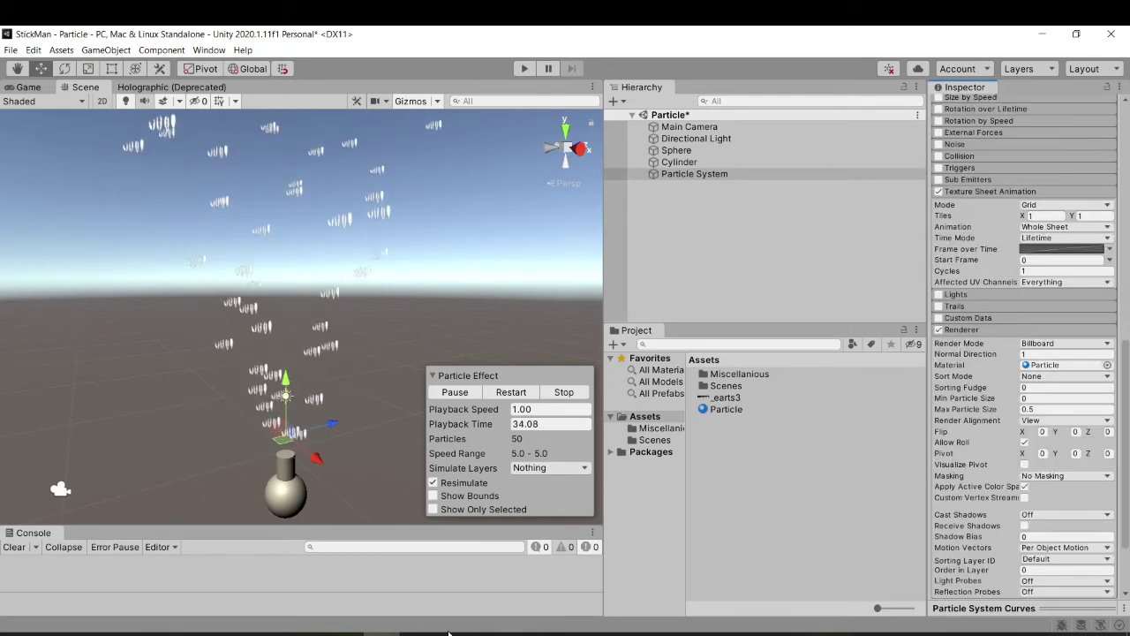
pyautogui.click(491, 632)
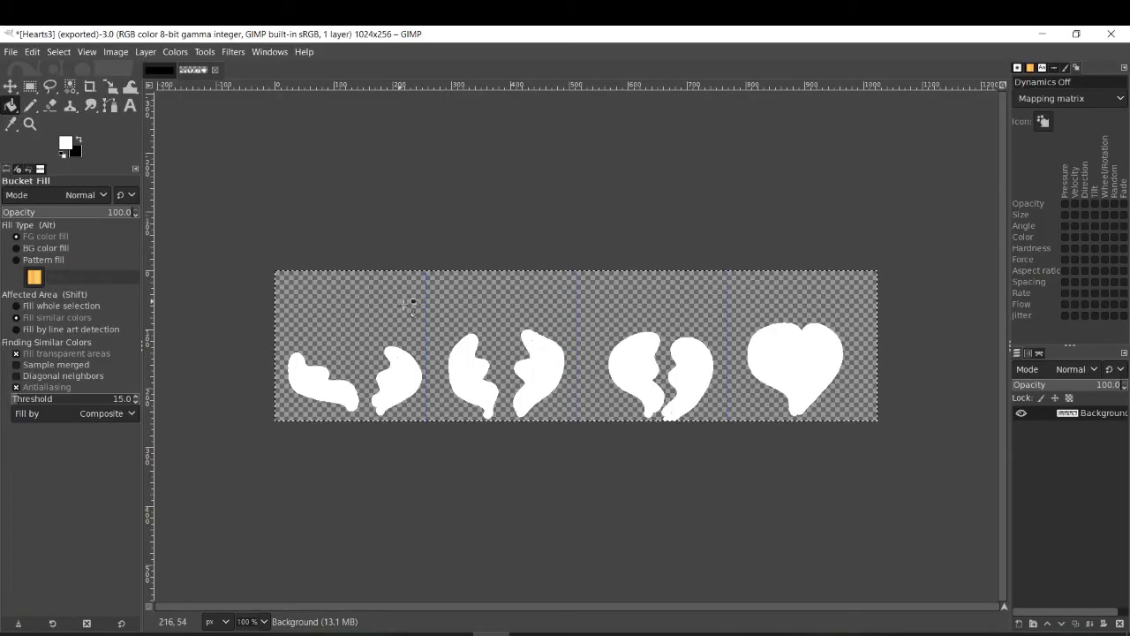
pyautogui.click(1033, 35)
# Set the texture sheet's Tiles X to 4 so each particle shows a single heart
pyautogui.click(1047, 215)
pyautogui.write('4')
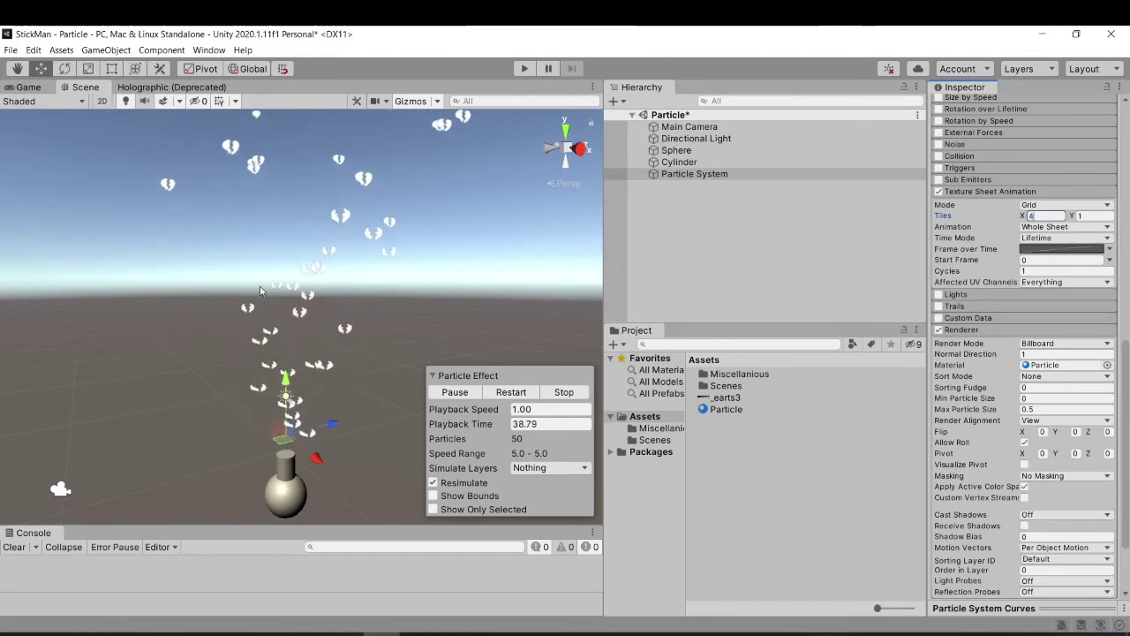
pyautogui.keyDown('alt'); pyautogui.moveTo(263, 285); pyautogui.dragTo(213, 216); pyautogui.keyUp('alt')
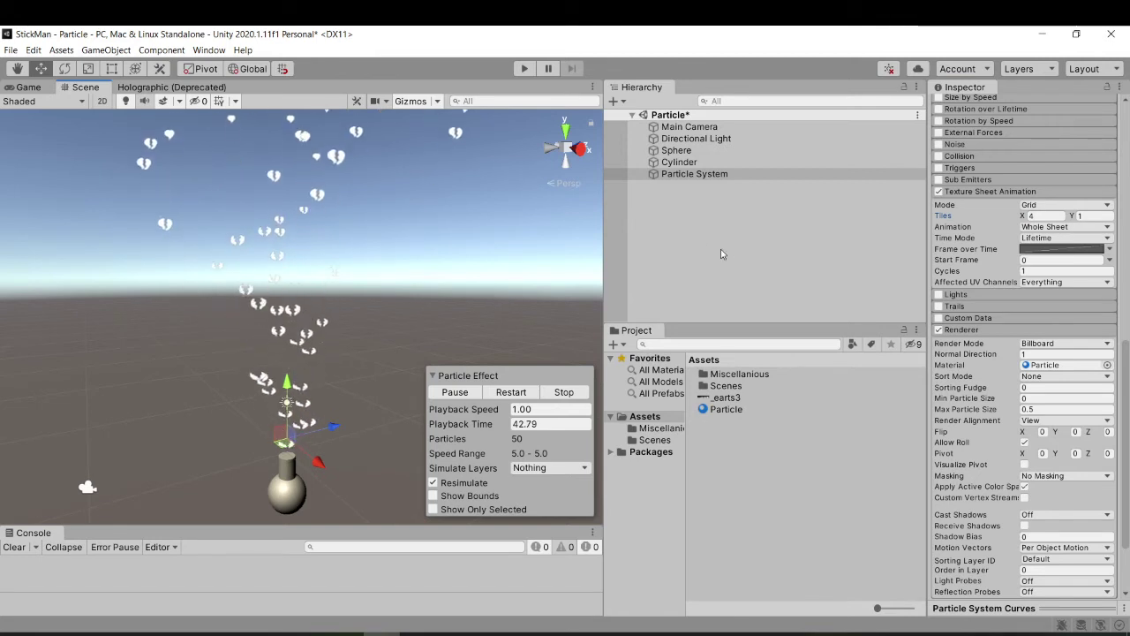
pyautogui.scroll(8, 949, 298)
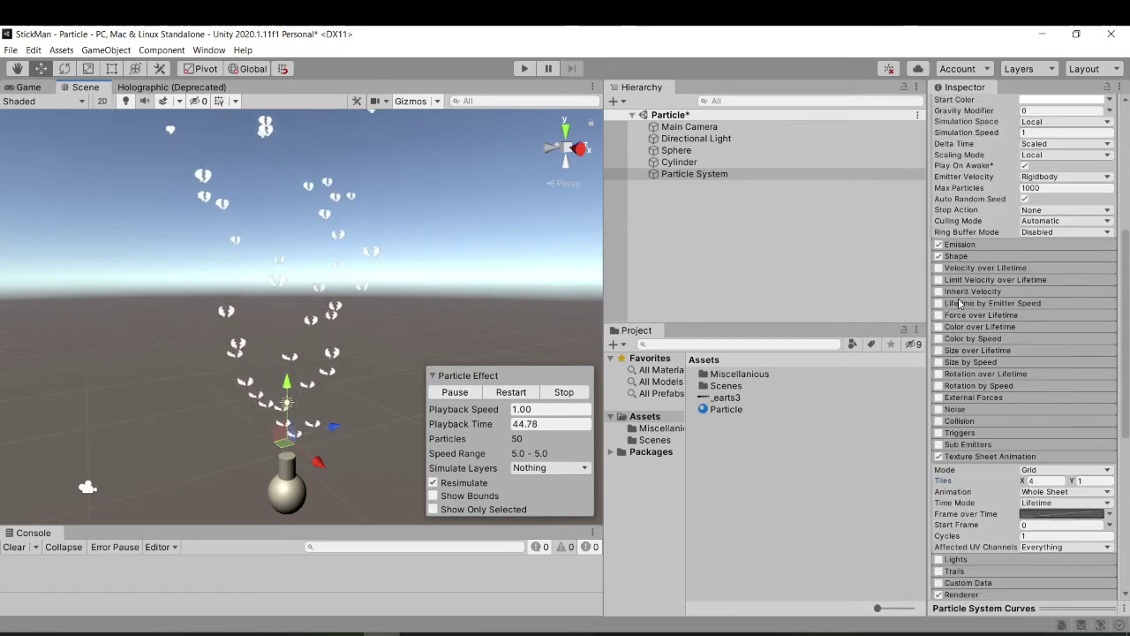
# Enable Color over Lifetime and open its colour gradient in the Gradient Editor
pyautogui.click(980, 327)
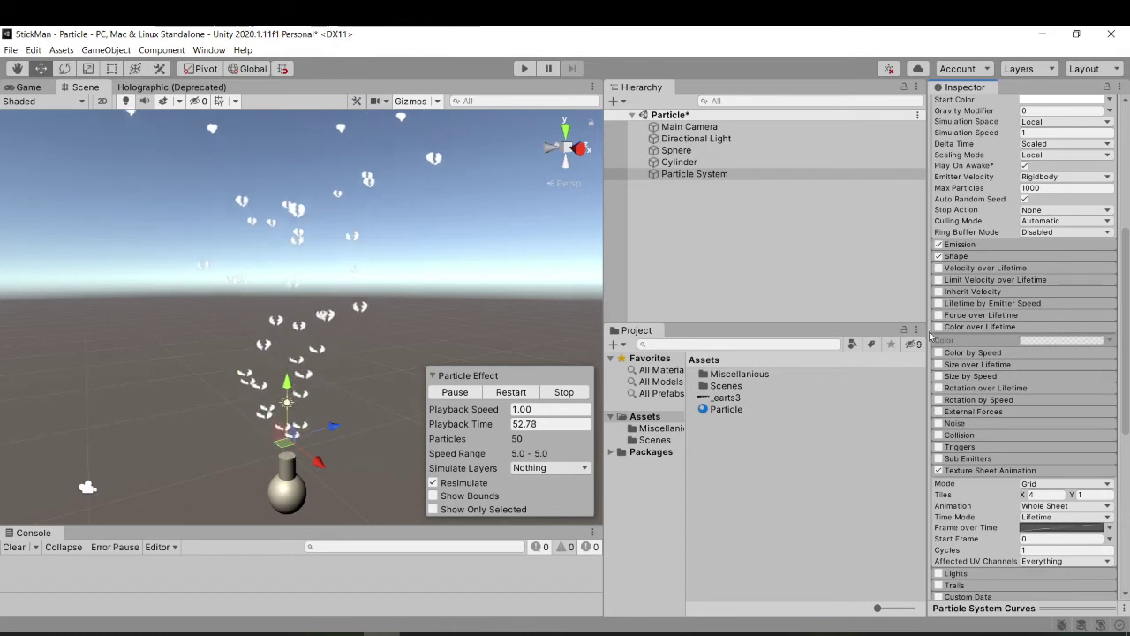
pyautogui.click(938, 327)
pyautogui.click(1110, 342)
pyautogui.click(1059, 350)
pyautogui.click(1053, 341)
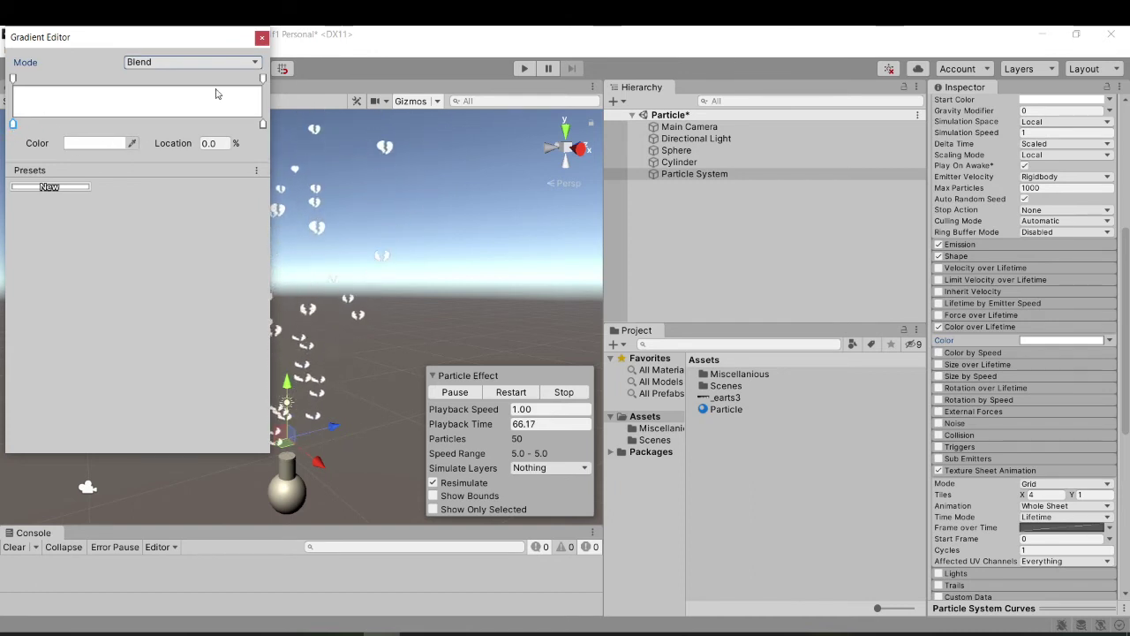
# Set the gradient's start key to light pink FFB6EE and end key to deep pink FD38BC
pyautogui.click(101, 143)
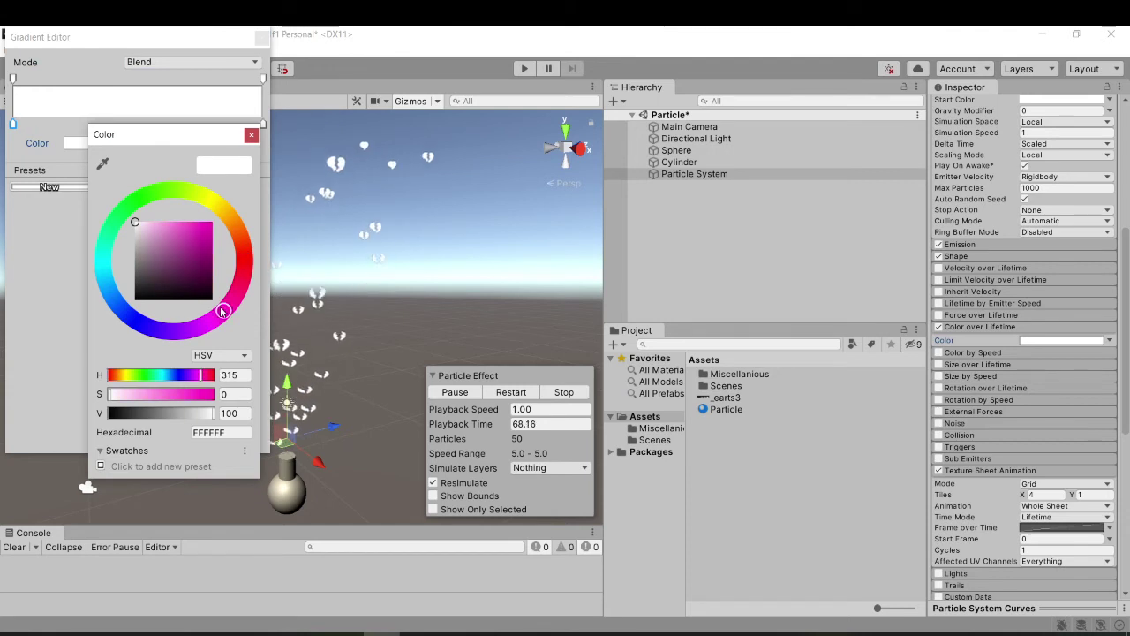
pyautogui.moveTo(183, 272); pyautogui.dragTo(157, 220)
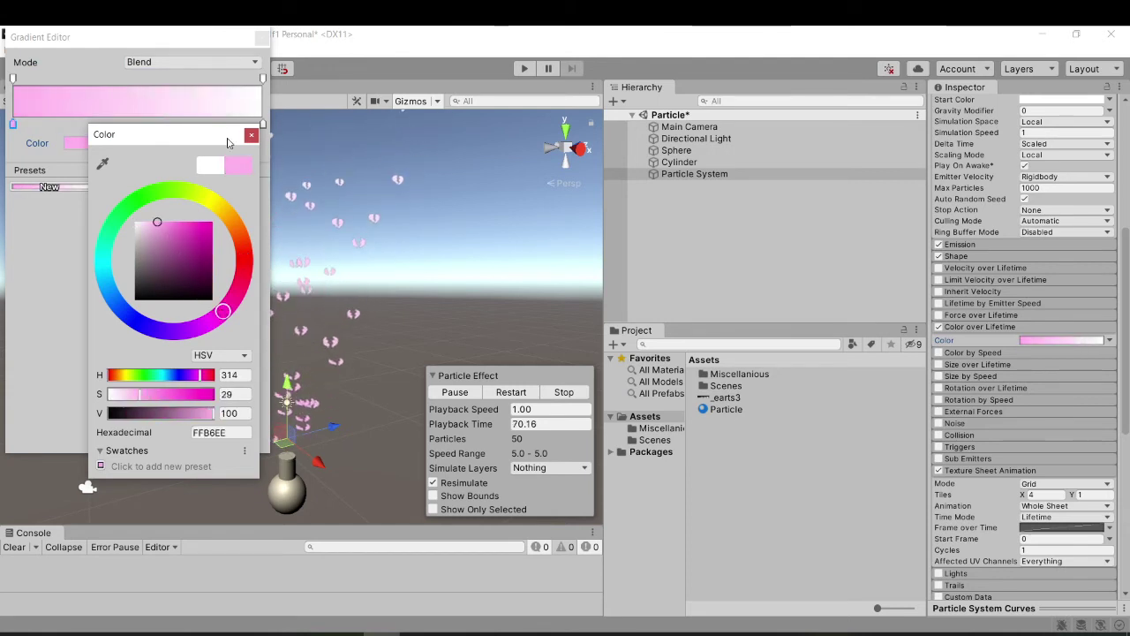
pyautogui.click(251, 136)
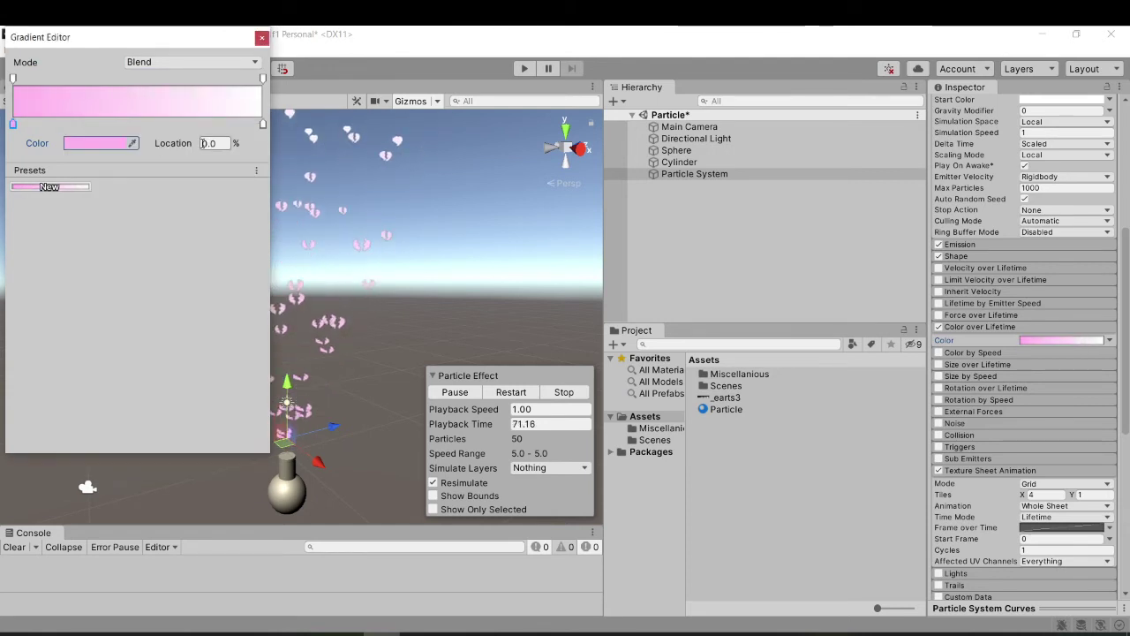
pyautogui.click(94, 147)
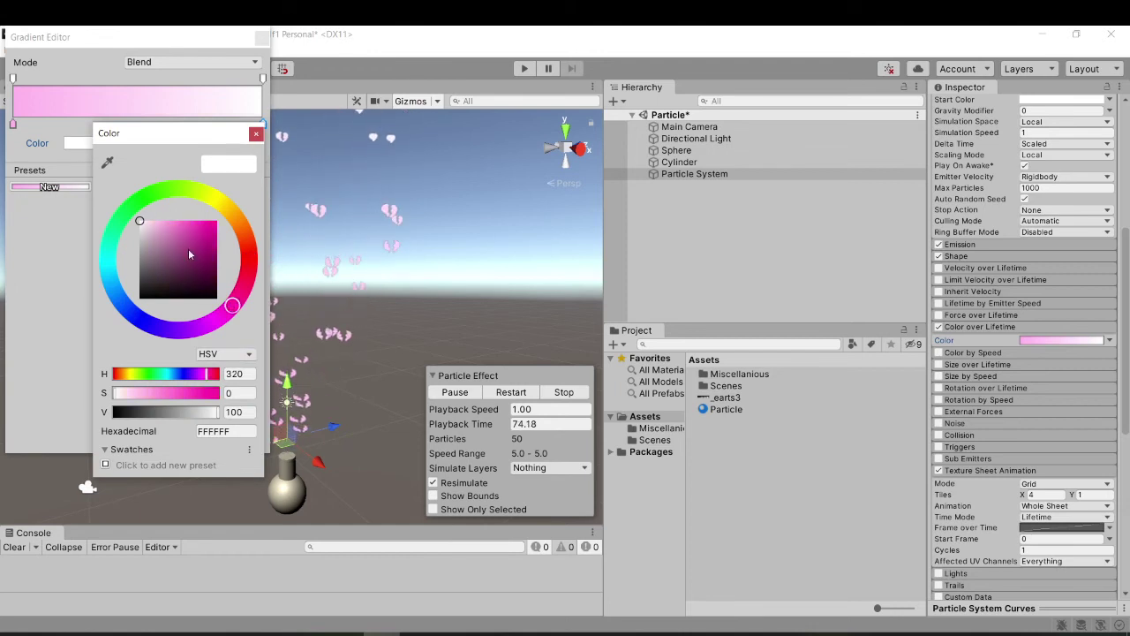
pyautogui.moveTo(188, 252); pyautogui.dragTo(201, 225)
pyautogui.click(256, 135)
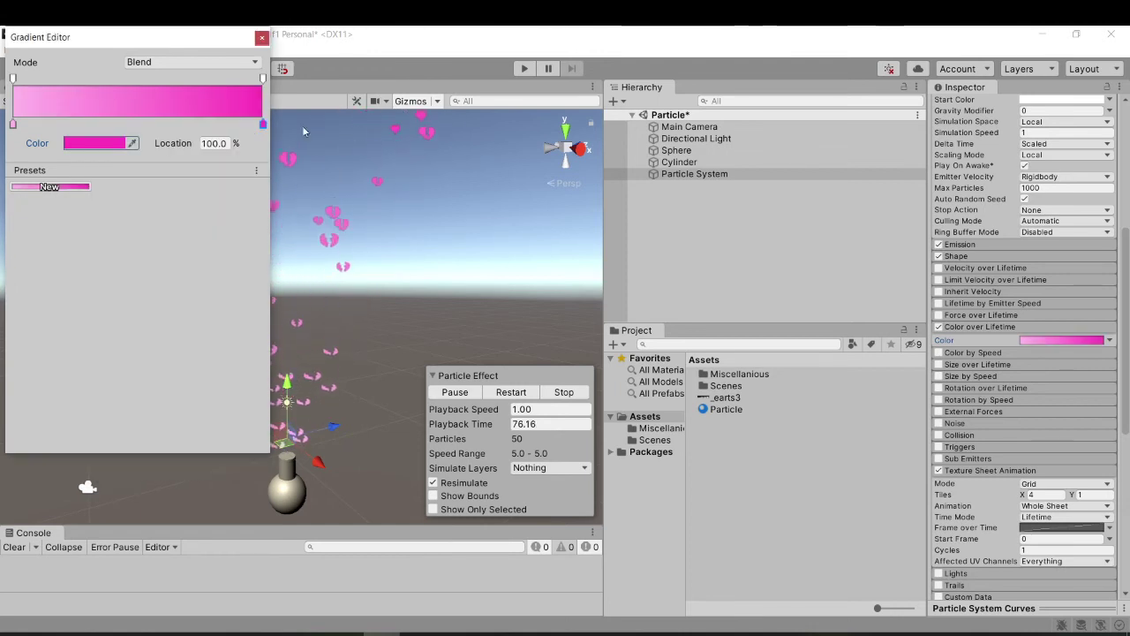
pyautogui.click(261, 38)
pyautogui.moveTo(275, 203); pyautogui.dragTo(287, 244, button='middle')
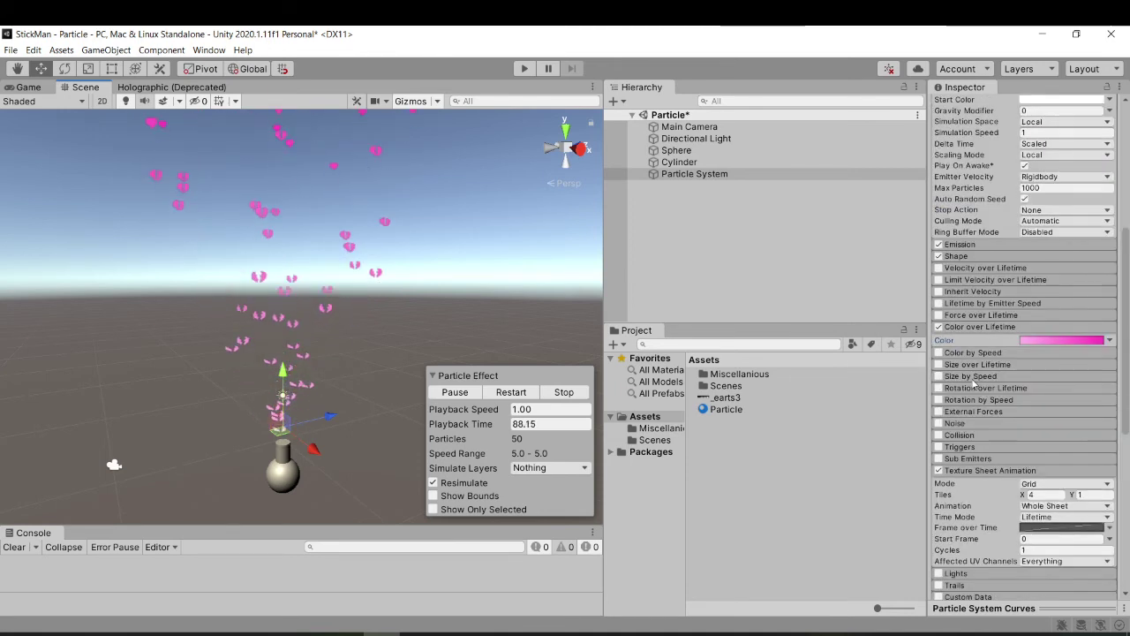
pyautogui.scroll(-5, 974, 382)
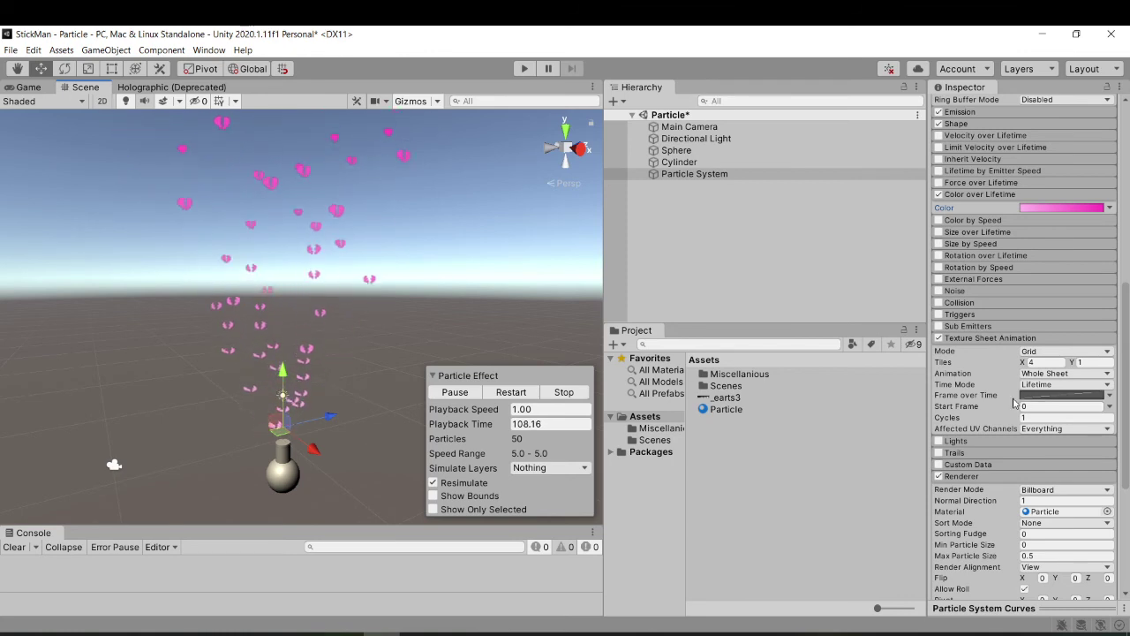
pyautogui.scroll(-6, 1014, 402)
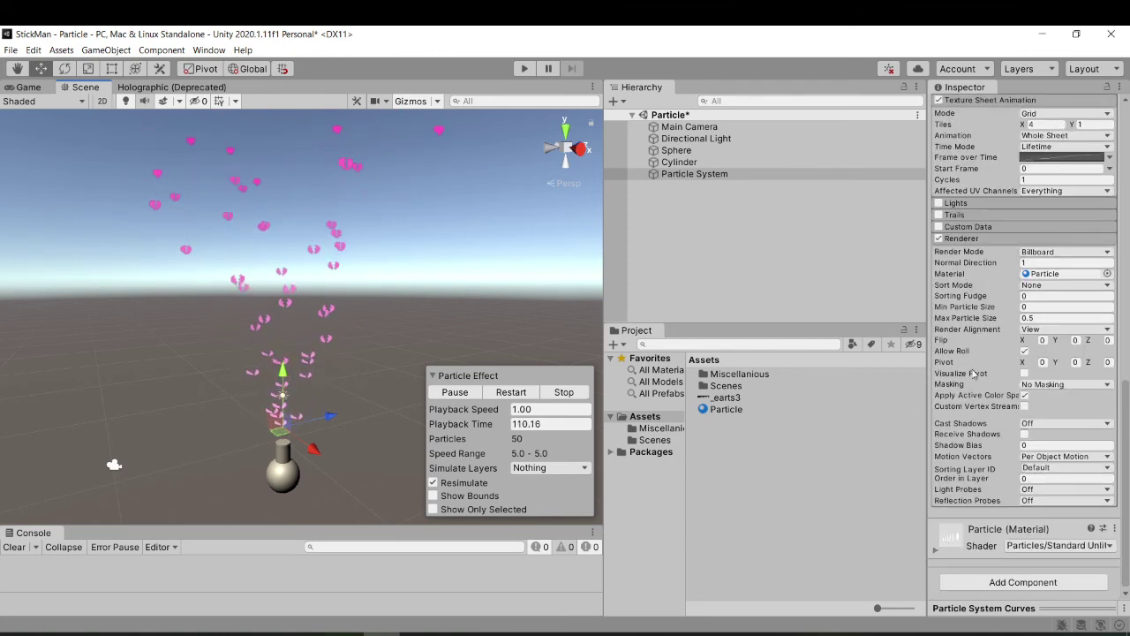
pyautogui.scroll(3, 989, 353)
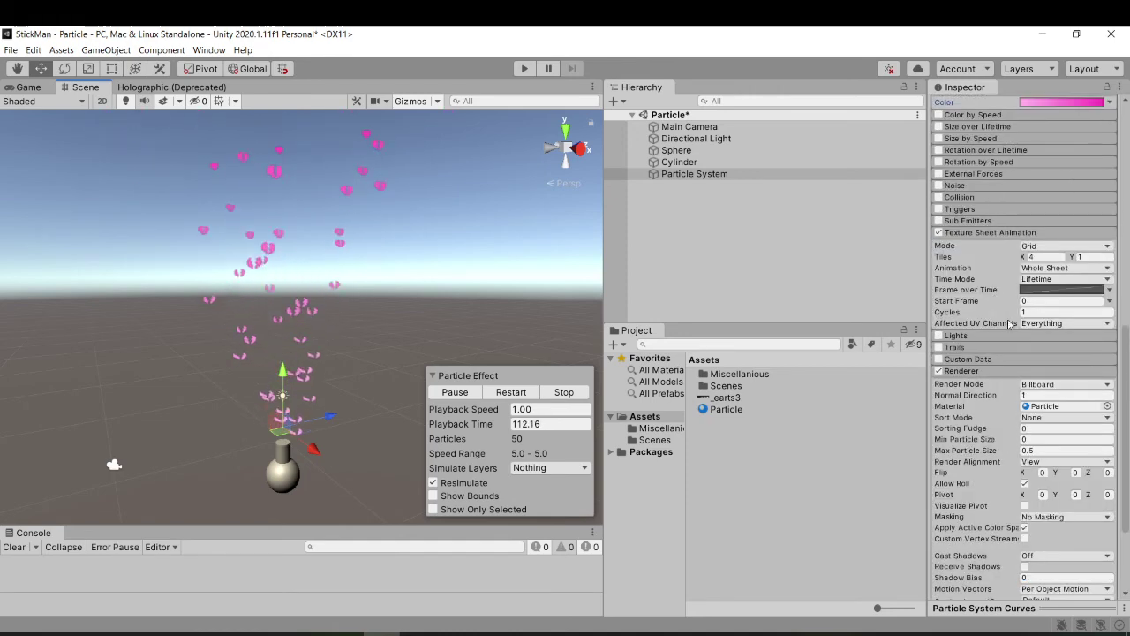
# Switch Texture Sheet Animation Time Mode to FPS and enter 0.8 as the FPS value
pyautogui.click(1038, 279)
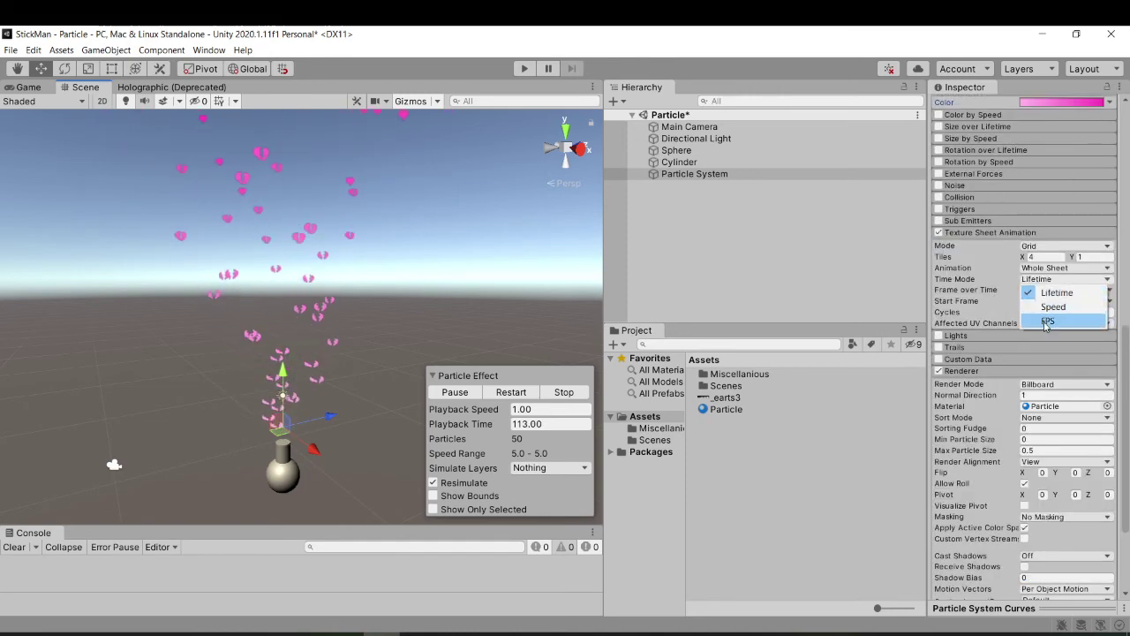
pyautogui.click(1046, 322)
pyautogui.click(1041, 291)
pyautogui.write('4')
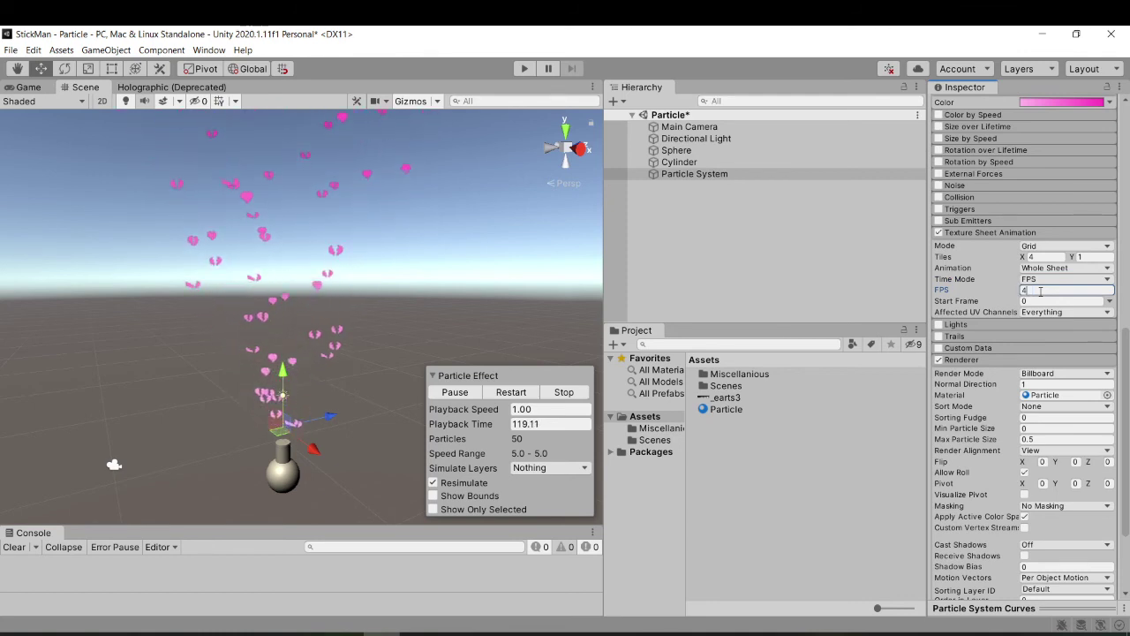
pyautogui.press('BackSpace')
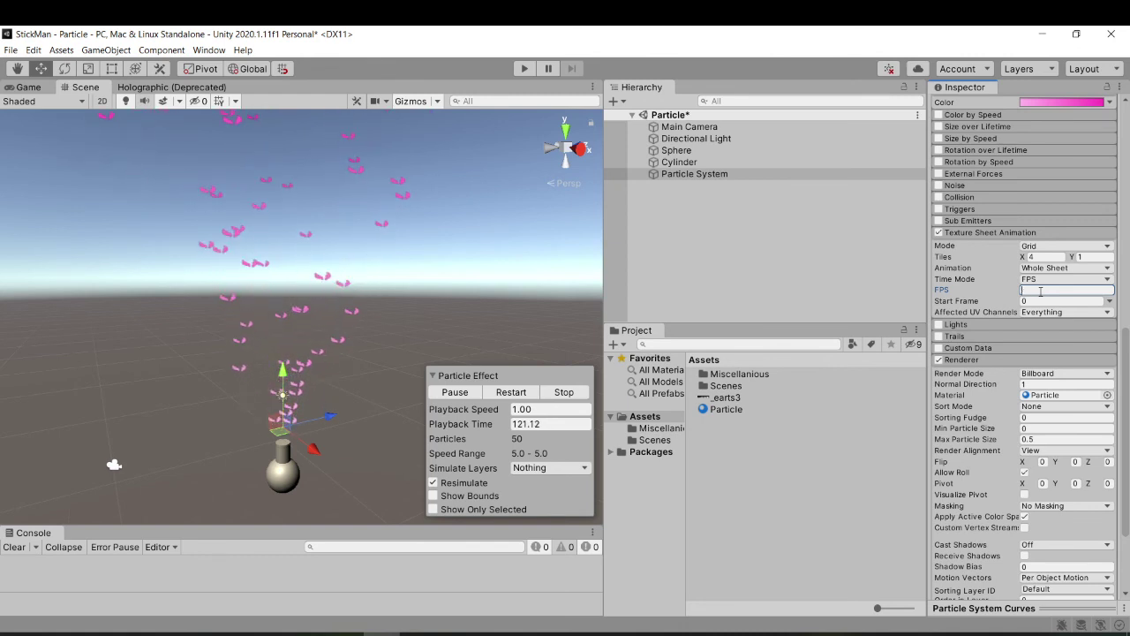
pyautogui.moveTo(318, 220); pyautogui.dragTo(320, 293, button='middle')
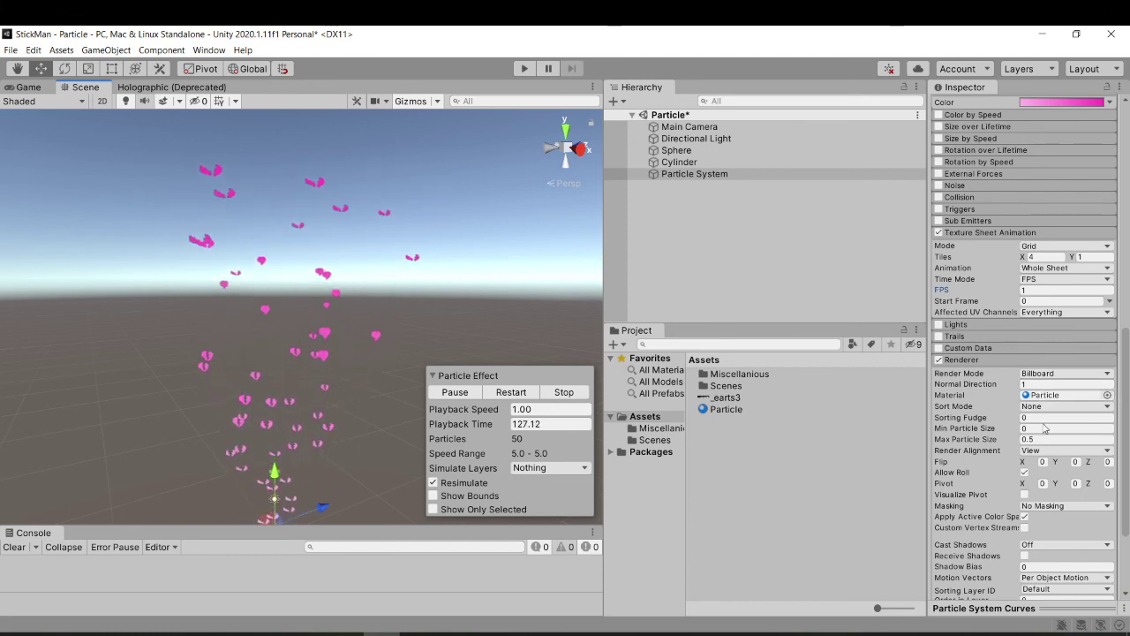
pyautogui.click(1037, 290)
pyautogui.write('0.')
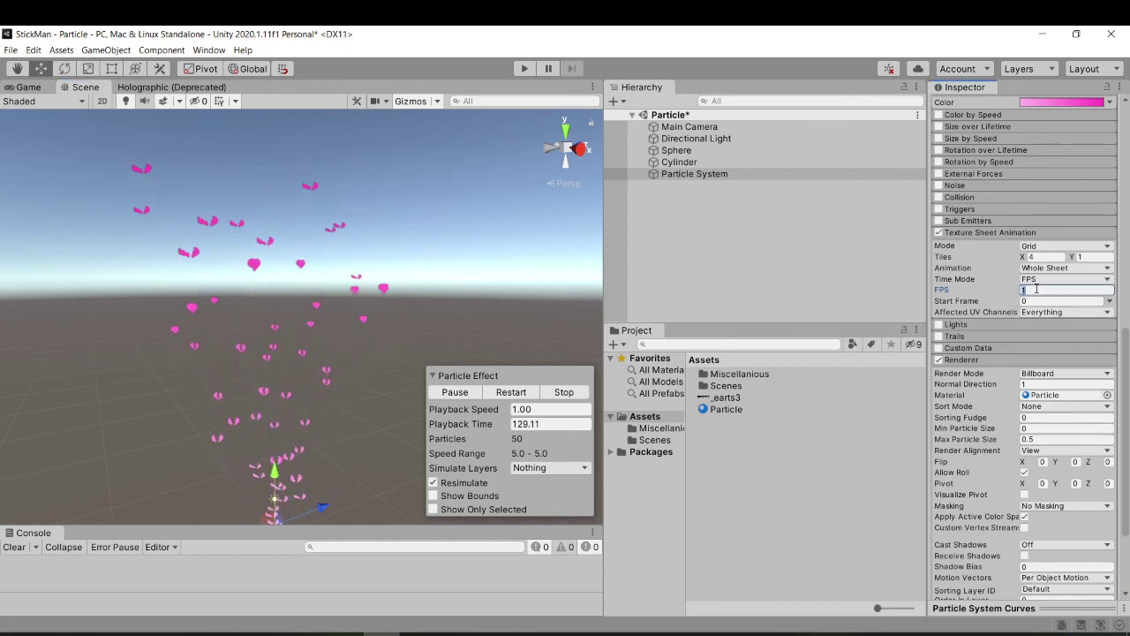